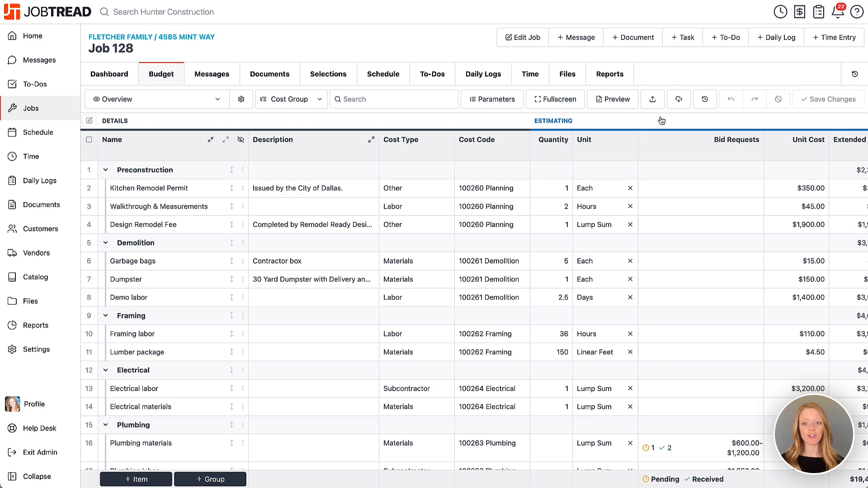
Scroll the Job 128 budget right past the Estimating columns to reveal the Costing section
scroll(657, 121, "right", 5)
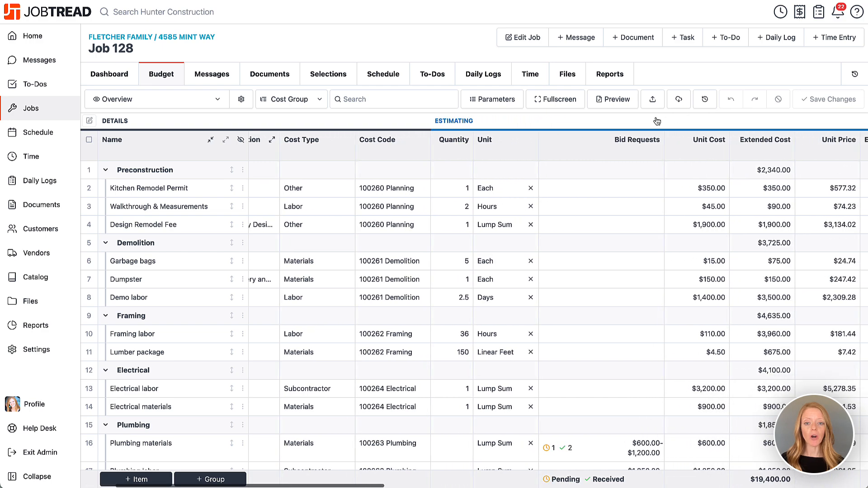
scroll(657, 121, "right", 8)
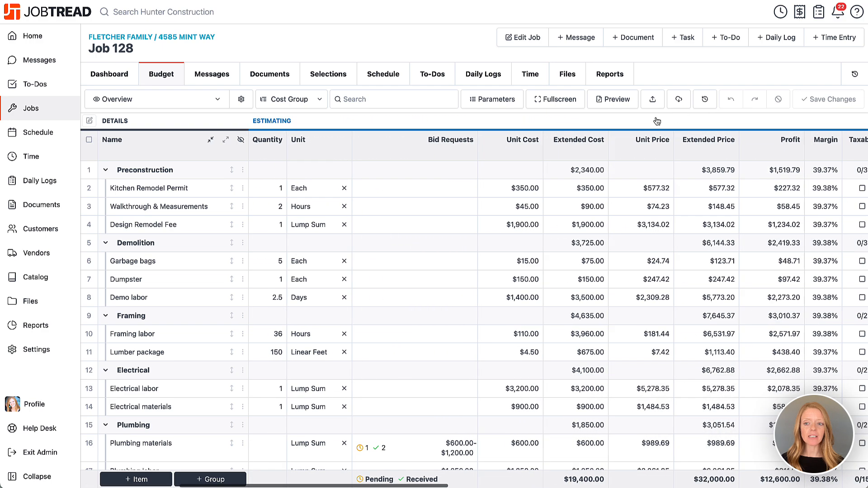
scroll(655, 120, "right", 6)
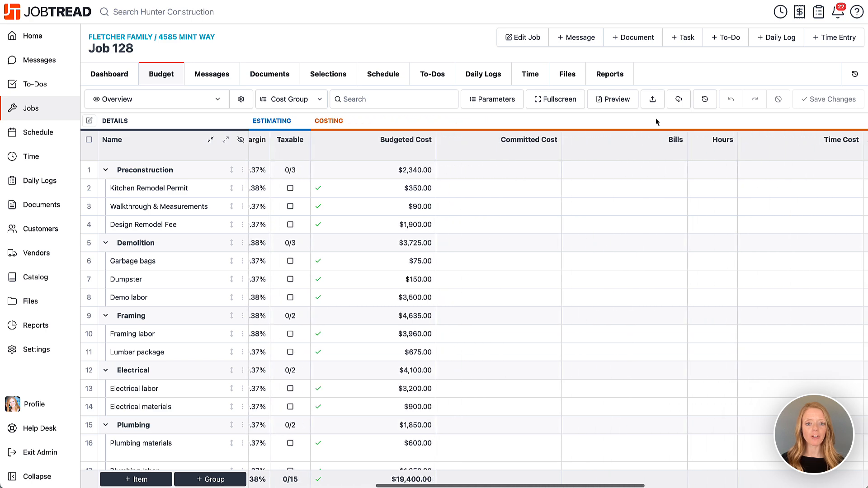
scroll(656, 121, "right", 1)
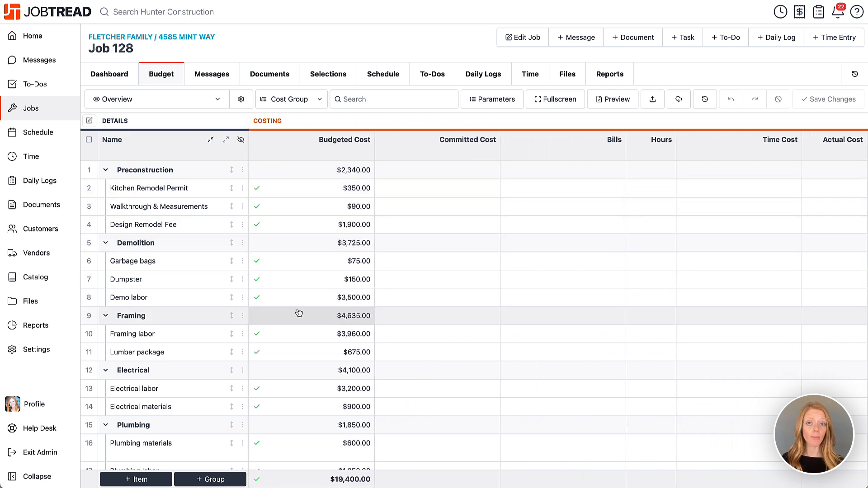
left_click(306, 188)
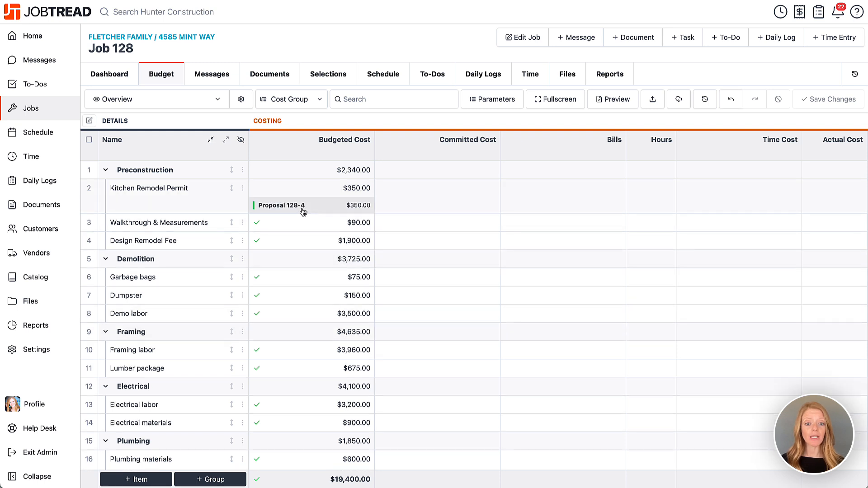
left_click(322, 192)
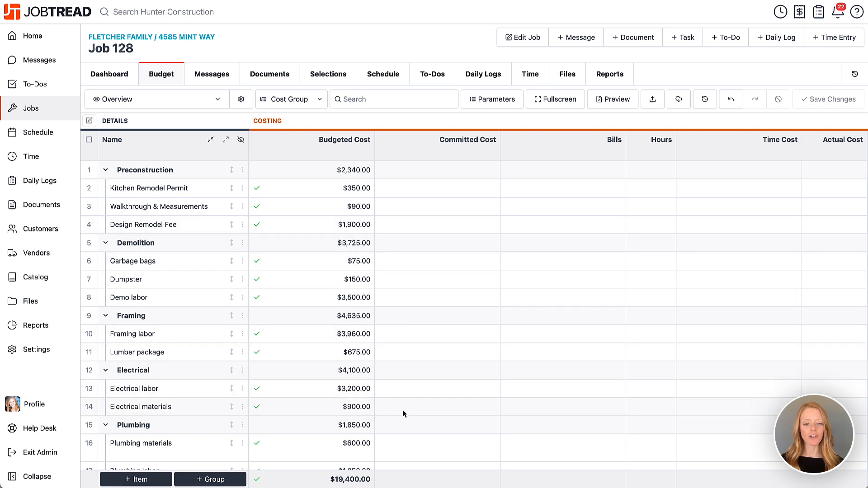
Create a purchase order for Mangold Electric with the whole Electrical cost group ($4,100.00)
left_click(620, 42)
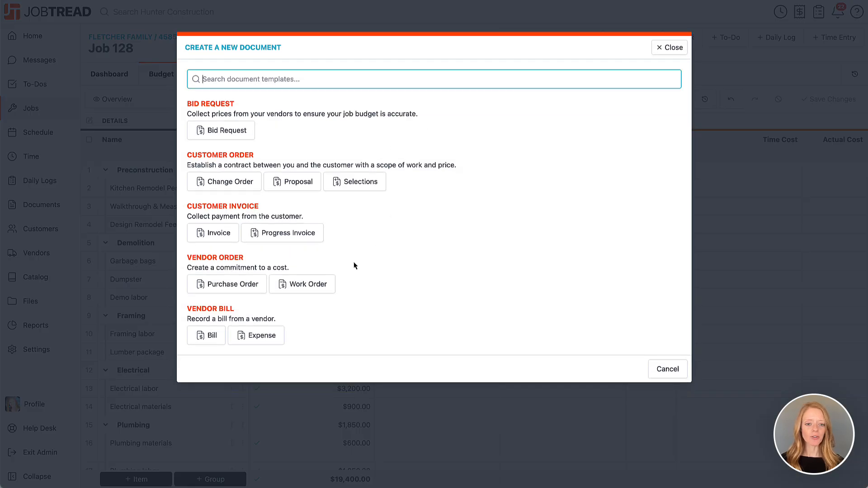
left_click(233, 285)
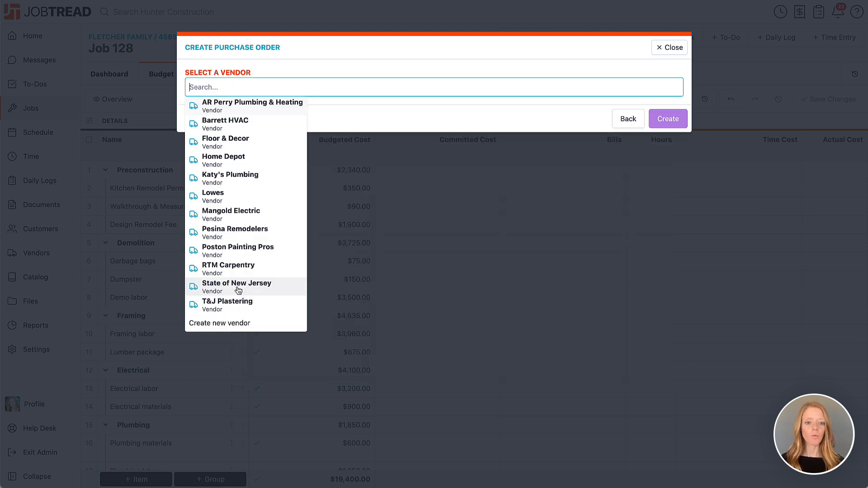
left_click(239, 216)
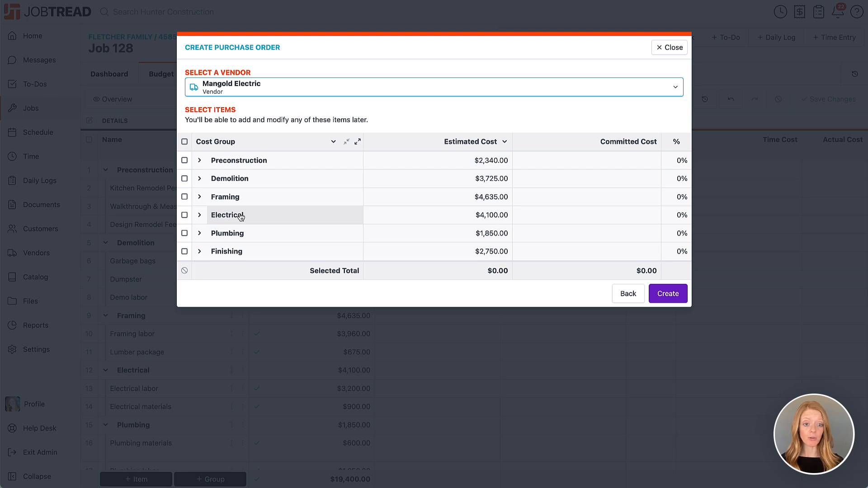
left_click(199, 221)
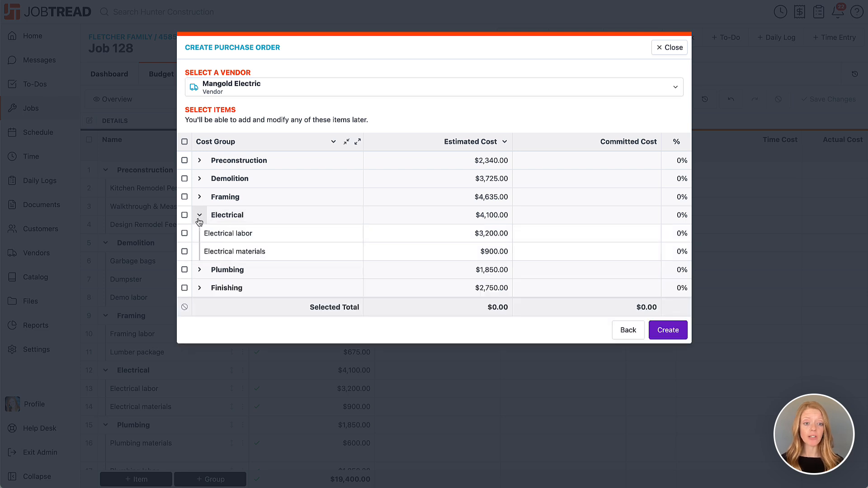
left_click(185, 215)
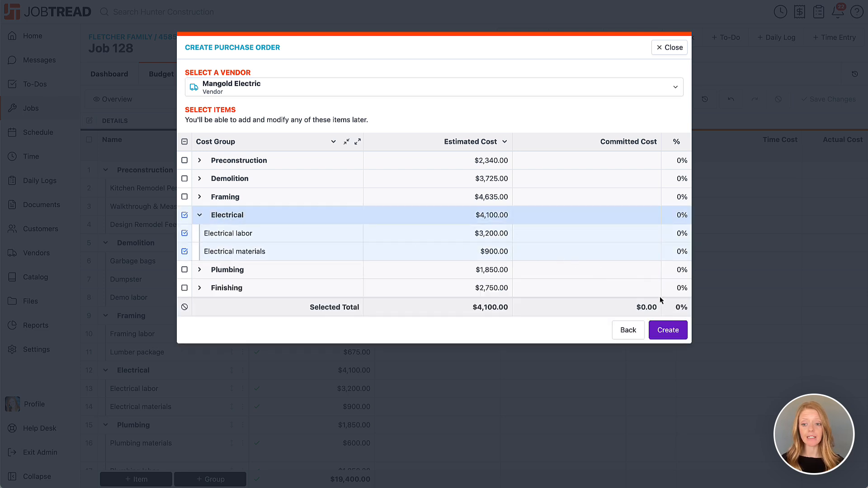
left_click(679, 332)
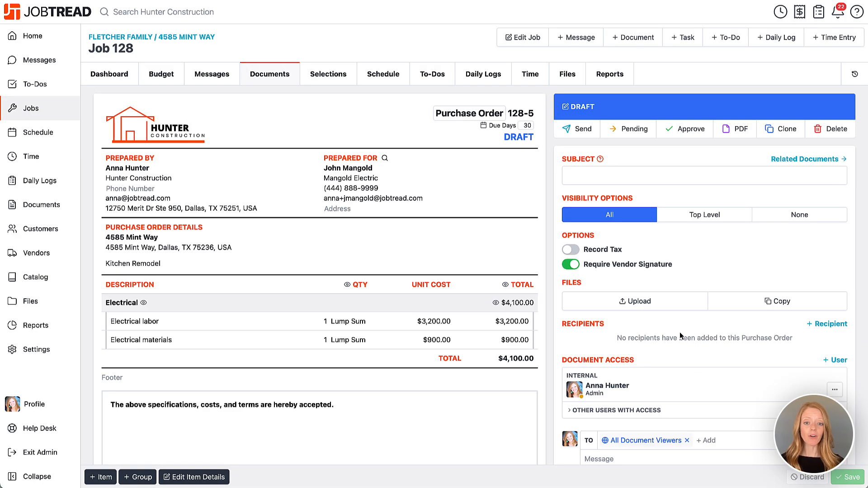
Replace the purchase order details text with 'Replace and ground all electrical.'
left_click(329, 269)
left_click_drag(221, 283, 110, 283)
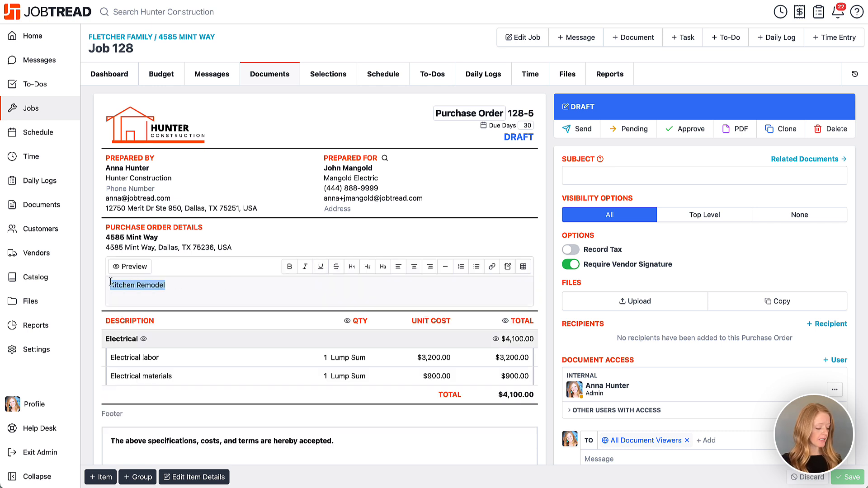
type("REplace and ground all")
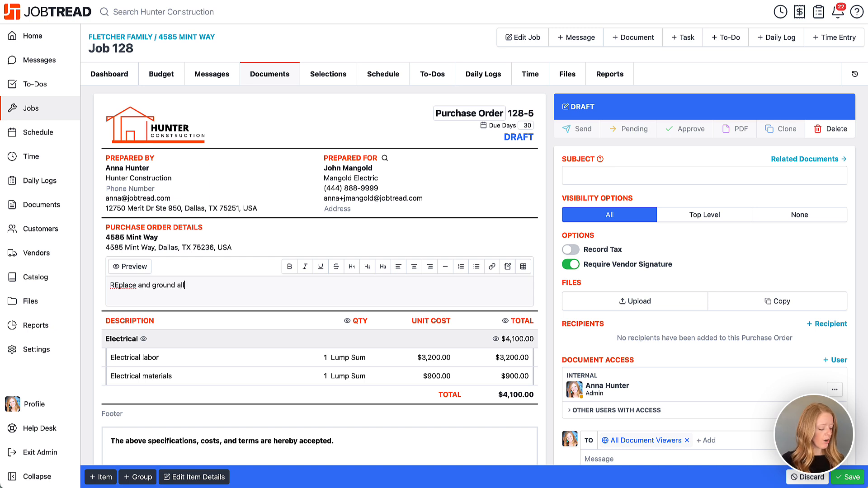
type(" electrical")
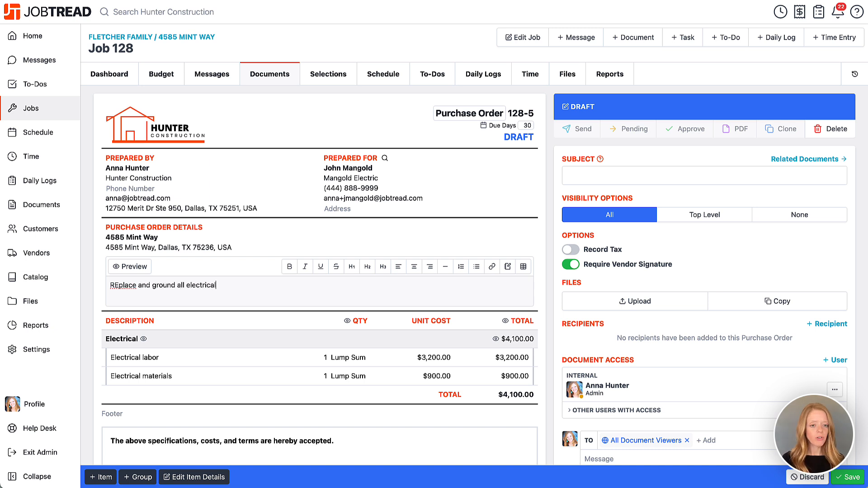
type(".")
left_click(114, 284)
key("Delete")
type("e")
left_click(130, 267)
Hide the quantity and unit cost columns on Purchase Order 128-5
scroll(90, 335, "down", 3)
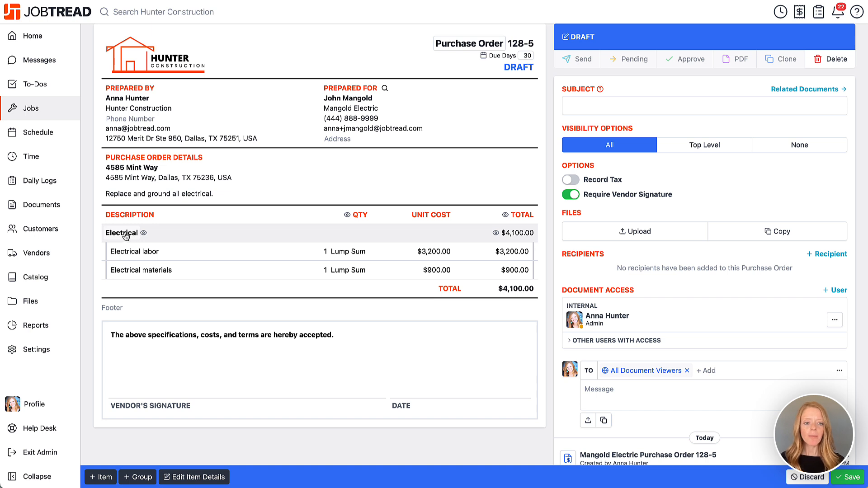
left_click(127, 239)
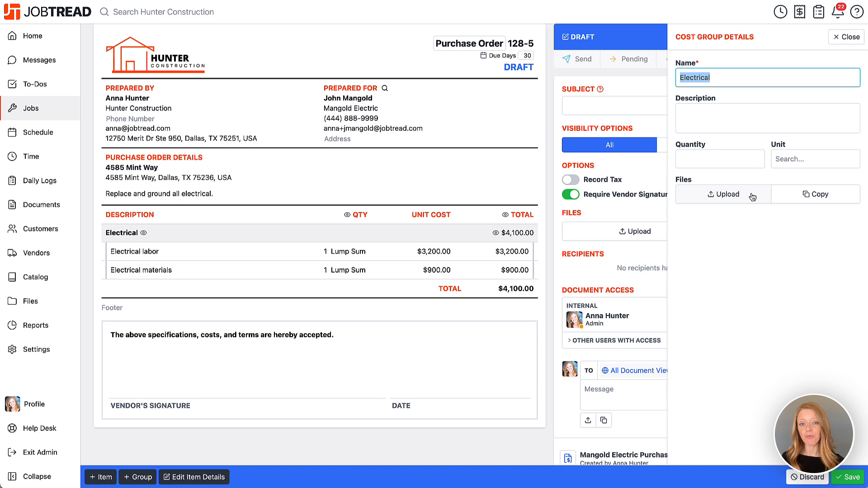
left_click(847, 37)
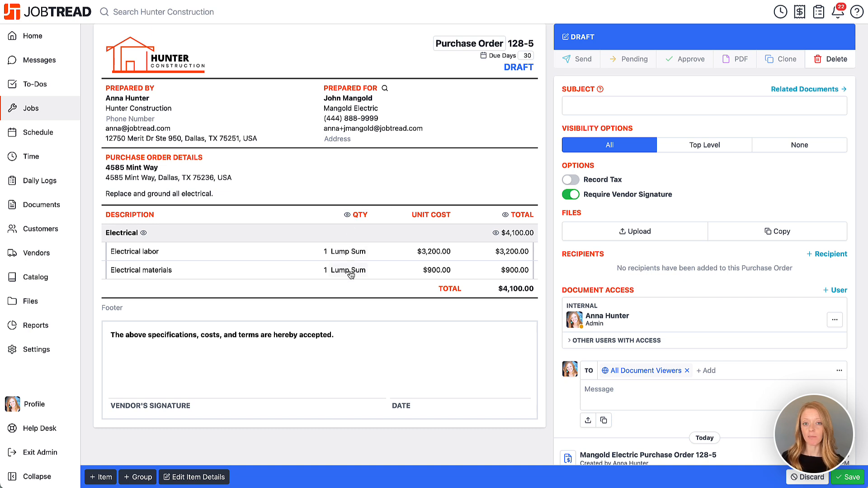
left_click(347, 215)
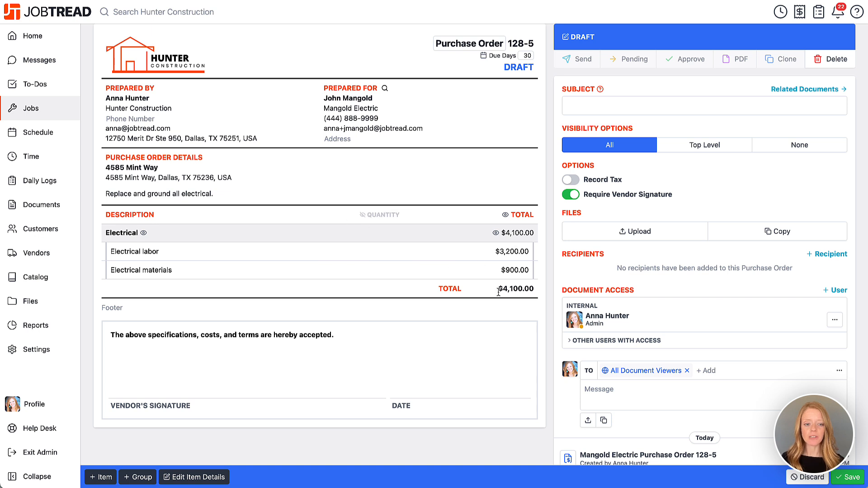
Enter the subject 'Electrical Materials and Labor' and save Purchase Order 128-5
scroll(499, 289, "up", 2)
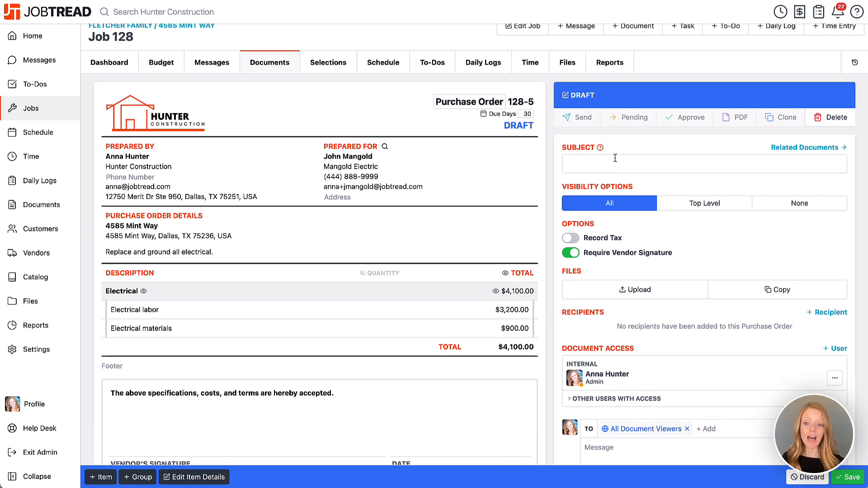
left_click(607, 164)
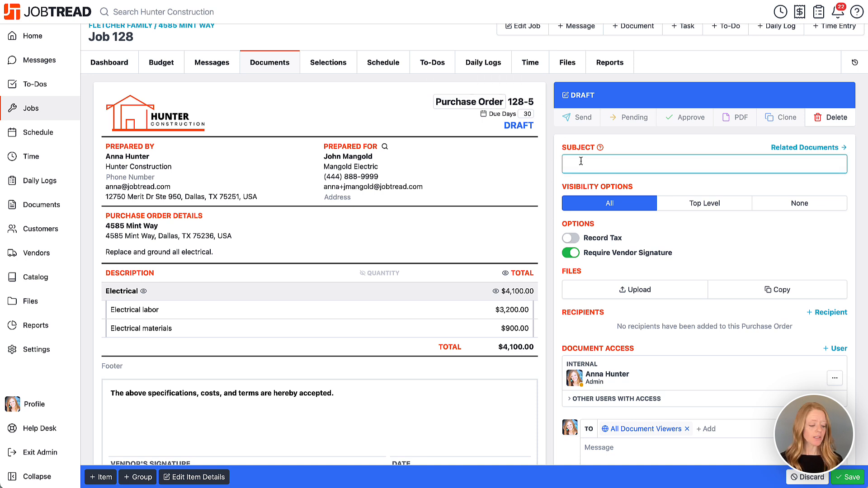
type("Electr")
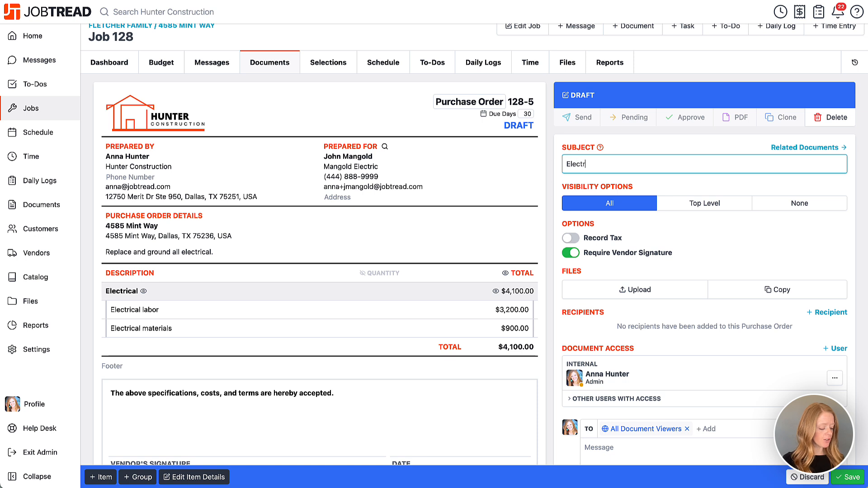
type("ical Material")
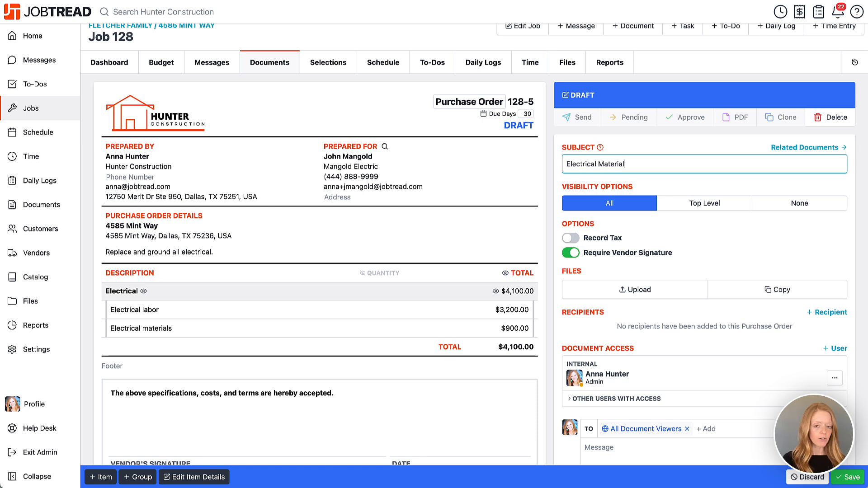
type("s and Labor")
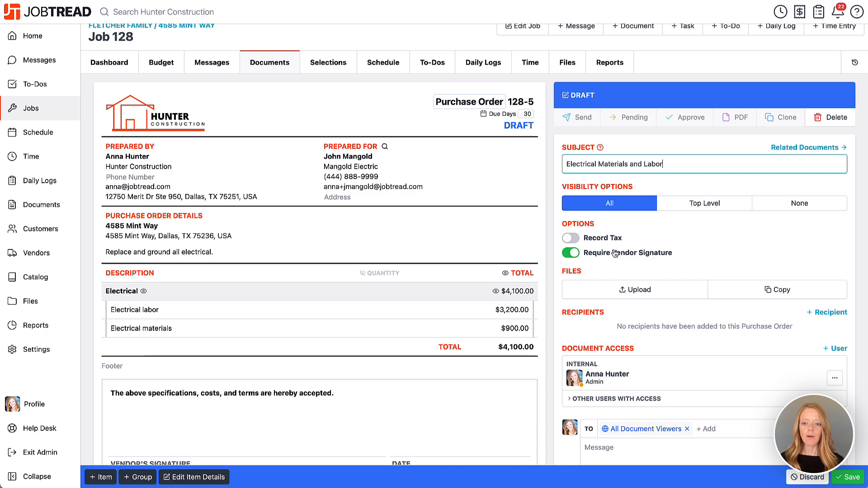
scroll(597, 231, "down", 1)
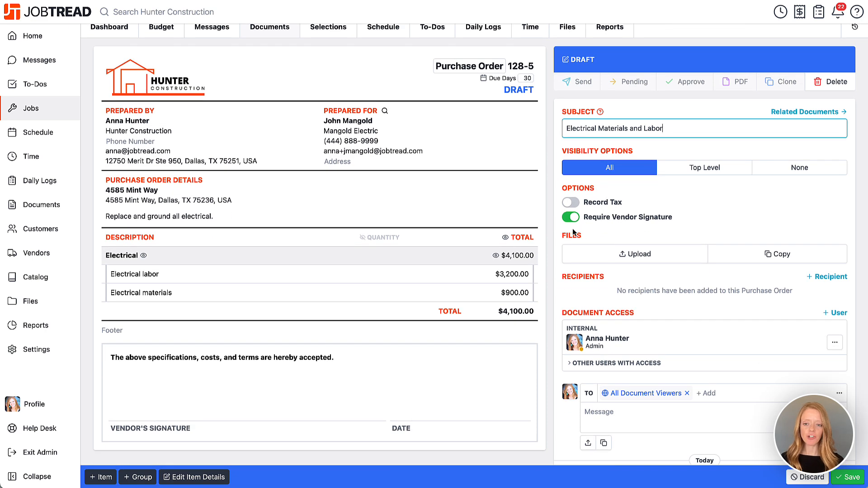
scroll(573, 233, "up", 1)
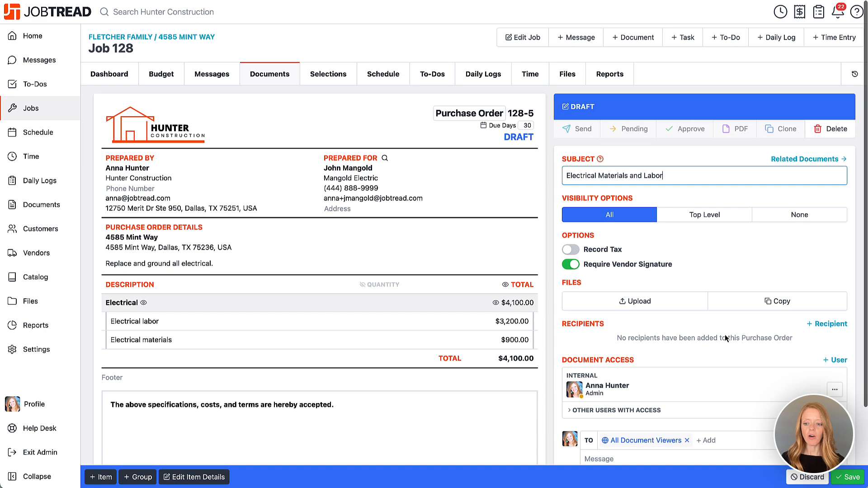
left_click(842, 478)
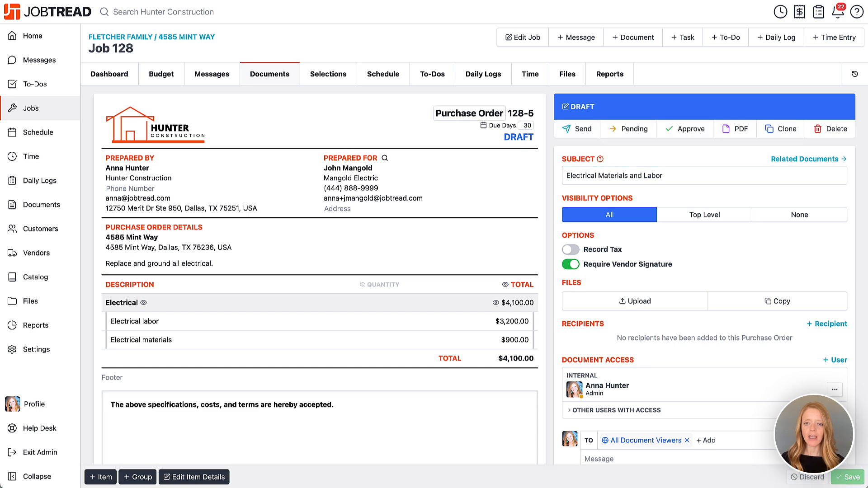
Send Purchase Order 128-5 with the message 'We will start work on January 15th!'
left_click(583, 129)
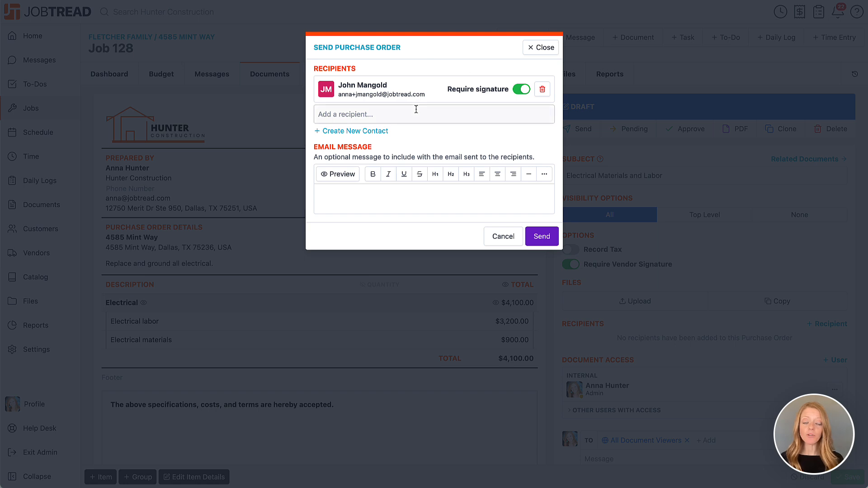
left_click(430, 199)
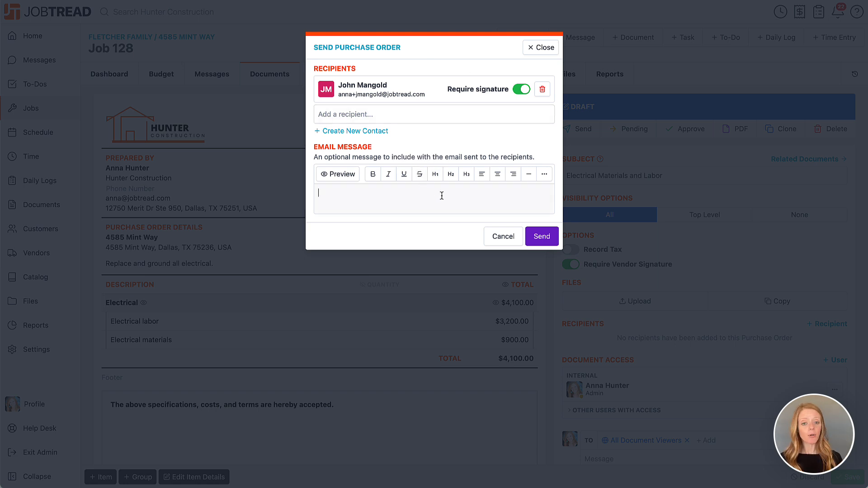
type("WE wi")
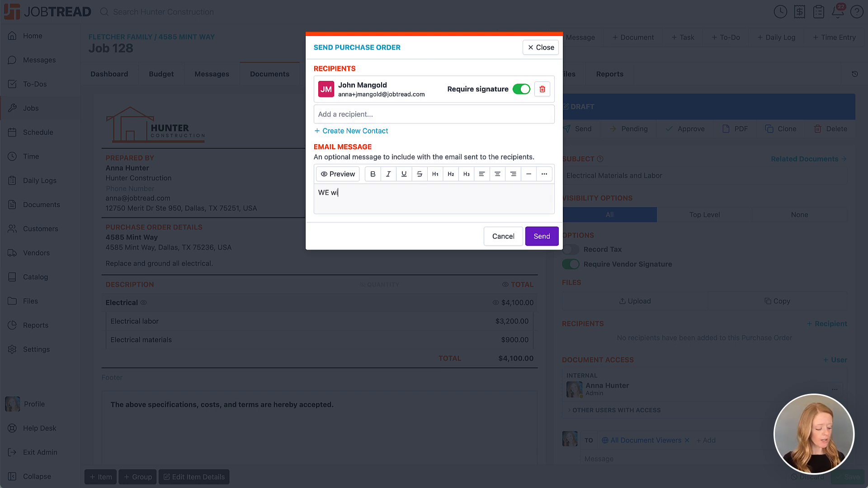
type("ll start work on Janu")
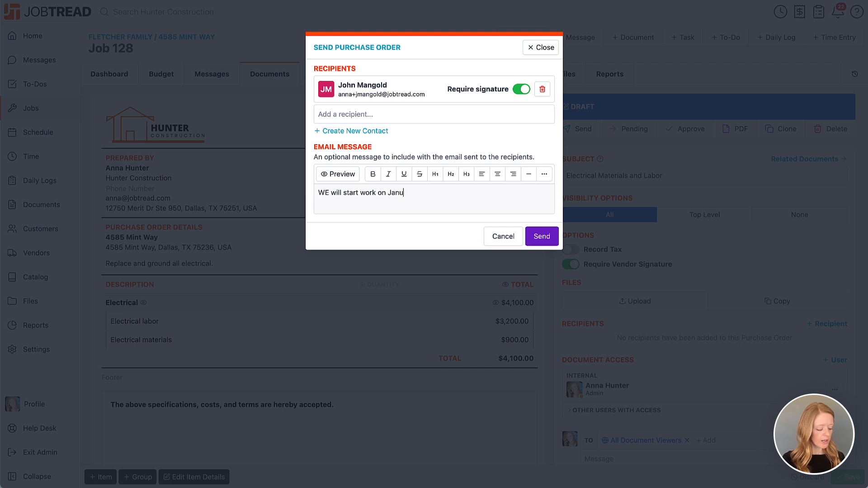
type("ary 15th!")
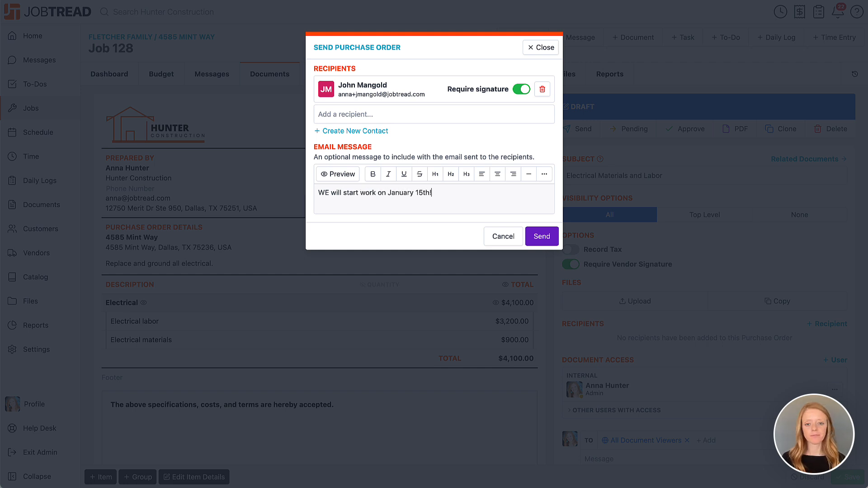
left_click(325, 193)
key("BackSpace")
key("Delete")
type("We")
left_click(548, 240)
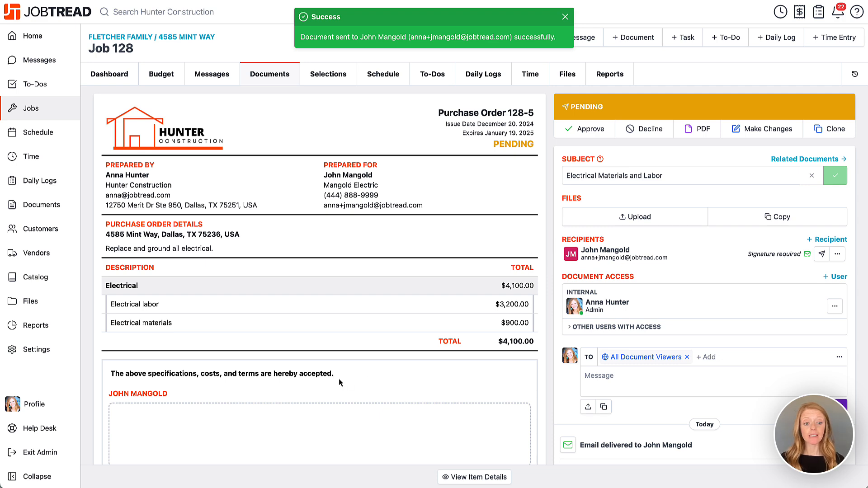
Add the vendor's signature, approve the purchase order, and return to the Job 128 budget
scroll(338, 378, "down", 3)
mouse_move(172, 339)
left_mouse_down()
mouse_move(280, 322)
mouse_move(385, 342)
left_mouse_up()
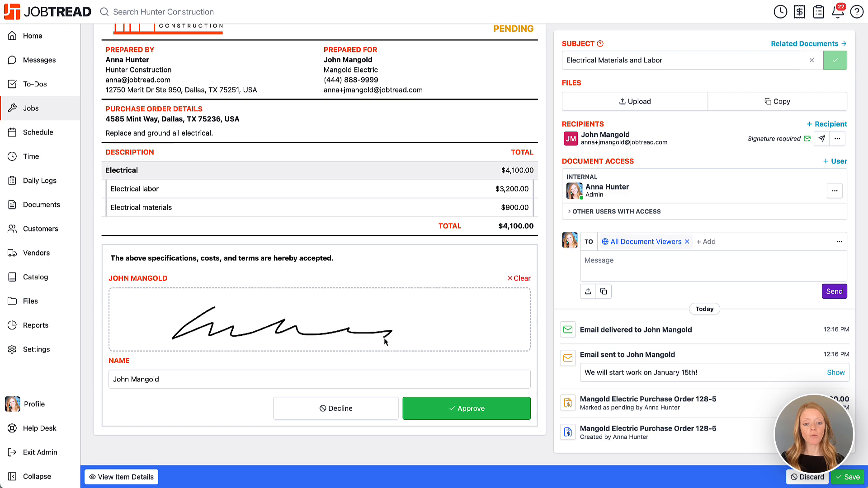
left_click(499, 411)
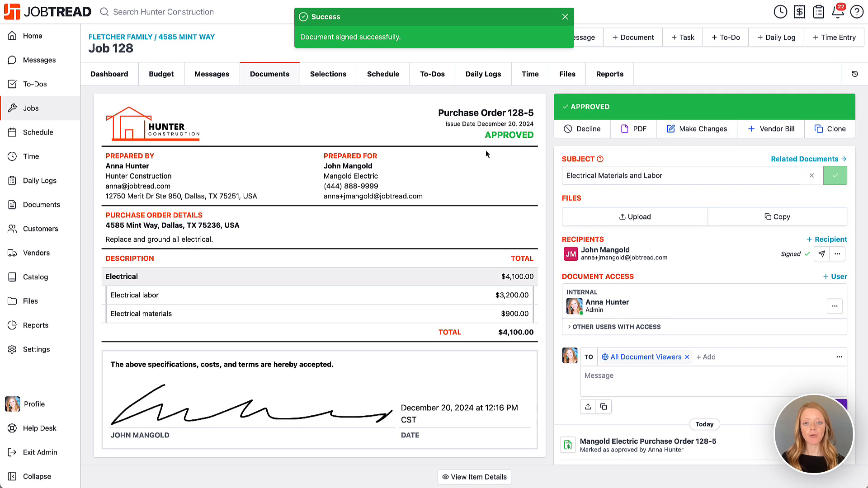
left_click(163, 78)
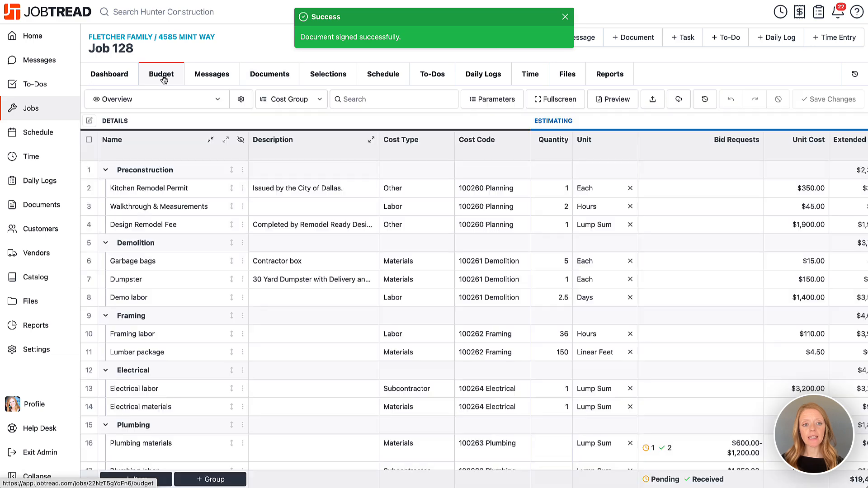
scroll(400, 118, "right", 6)
scroll(400, 118, "right", 10)
scroll(399, 119, "left", 1)
scroll(401, 119, "right", 1)
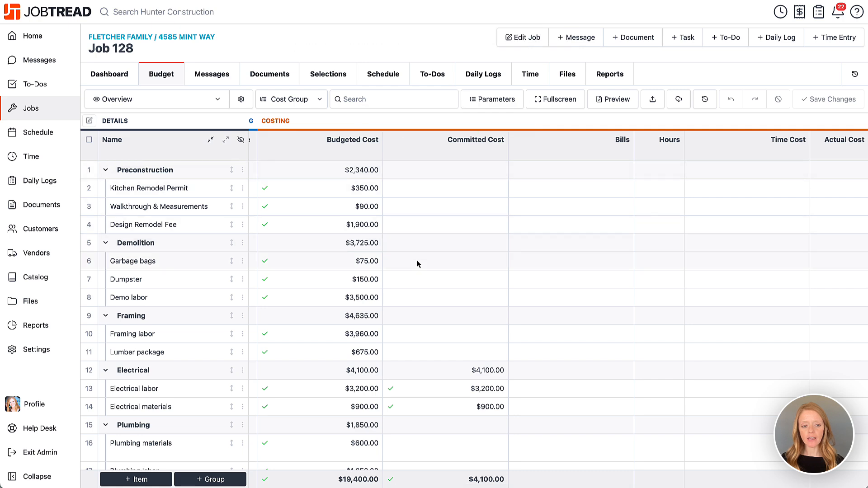
scroll(416, 388, "down", 1)
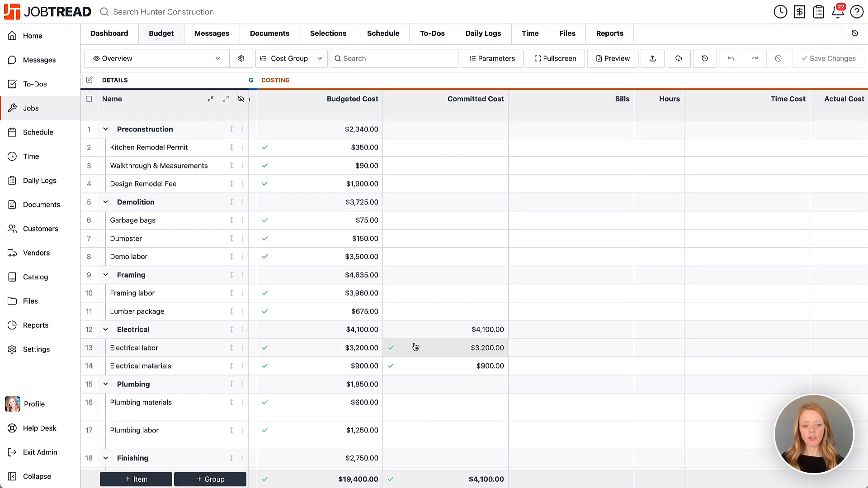
left_click(414, 349)
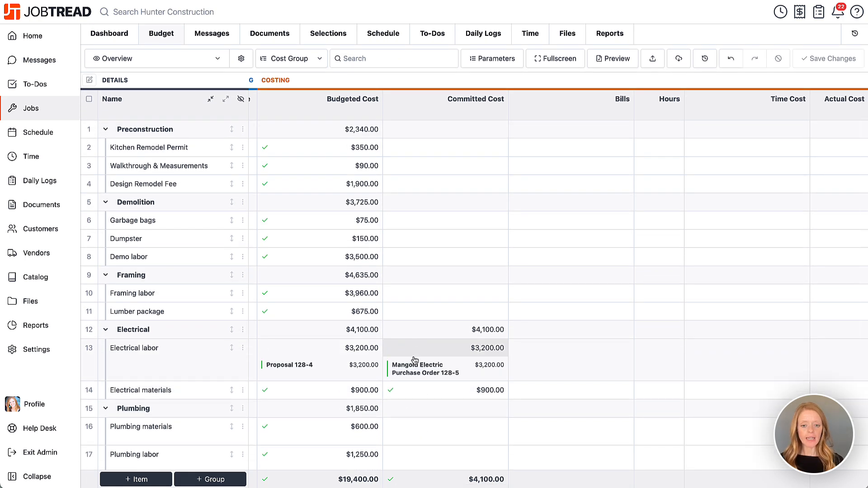
scroll(433, 372, "down", 1)
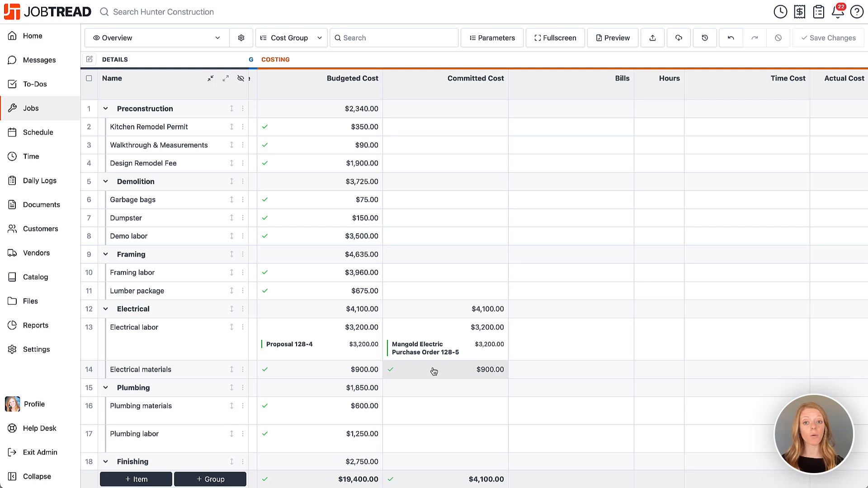
left_click(434, 371)
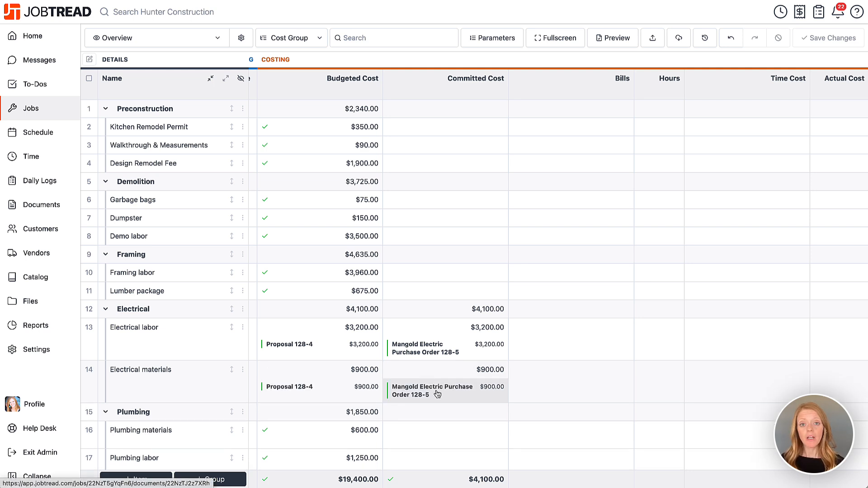
left_click(438, 371)
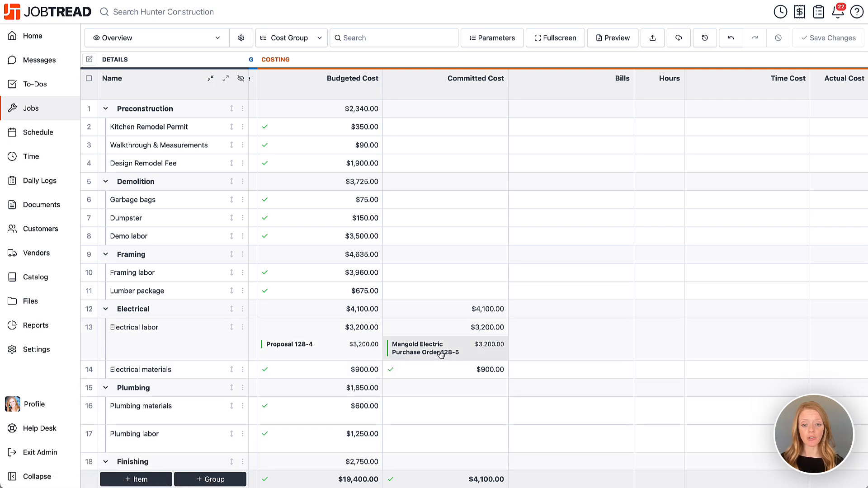
left_click(438, 329)
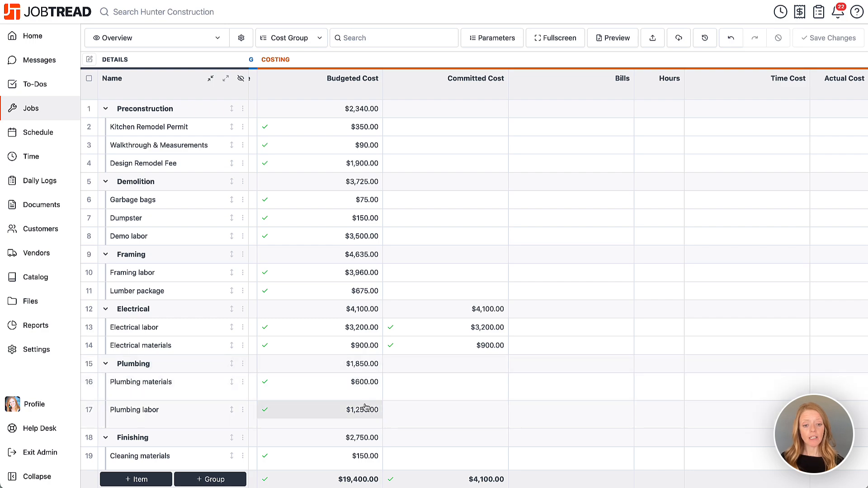
scroll(367, 407, "left", 5)
scroll(366, 409, "left", 5)
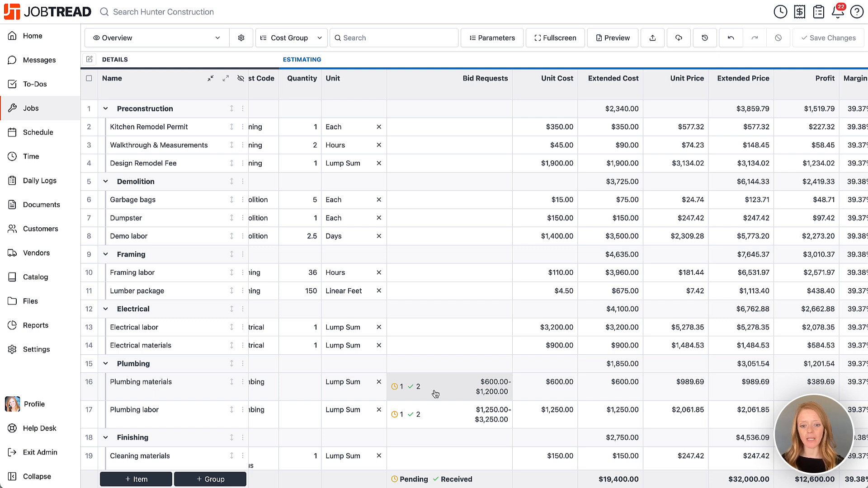
Create a purchase order from the Plumbing materials Bid Request 128-1
left_click(436, 394)
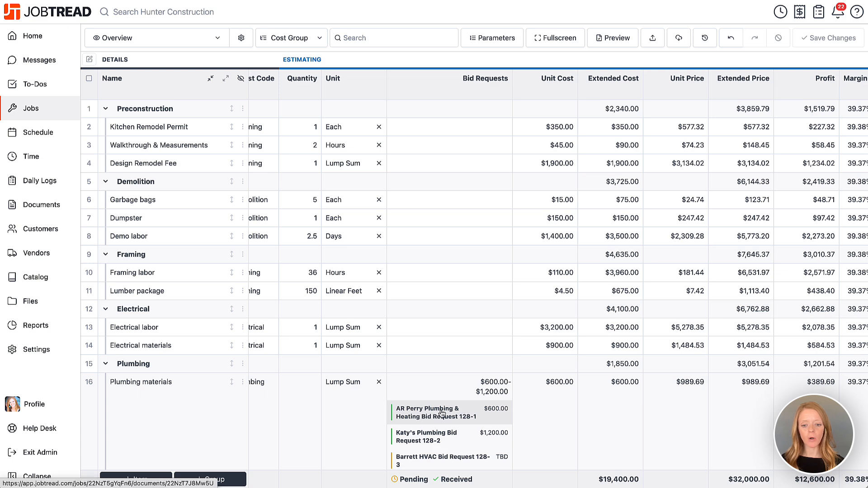
left_click(442, 413)
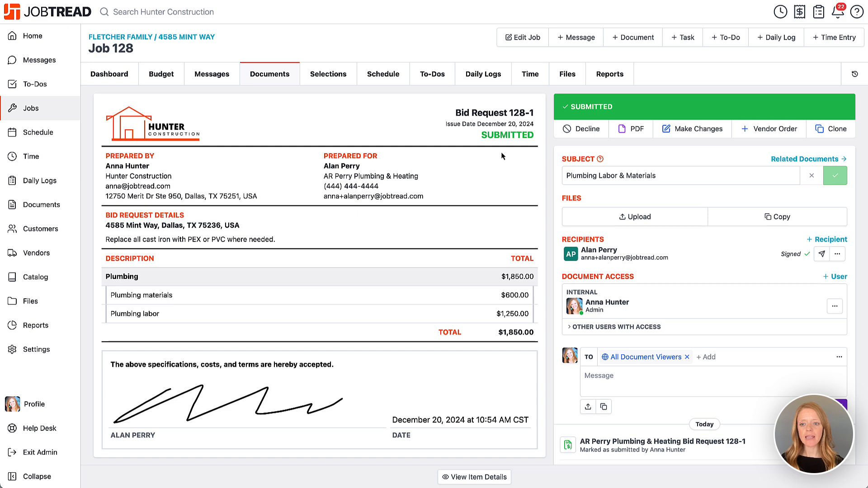
left_click(771, 130)
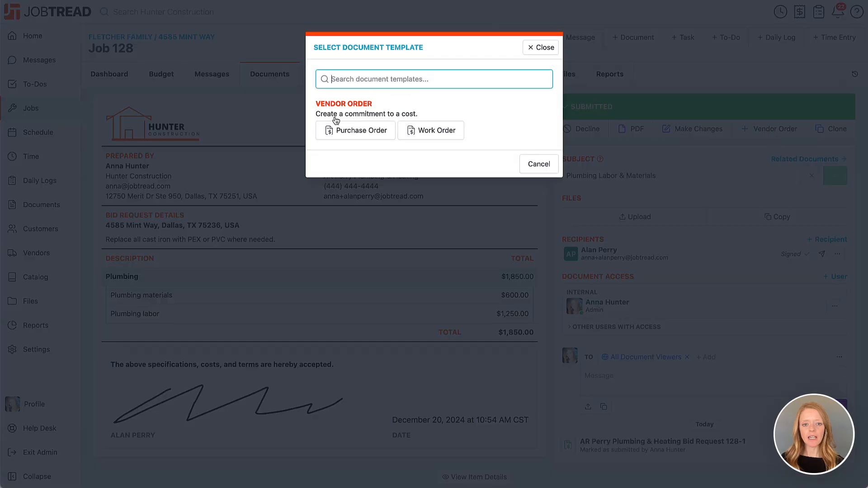
left_click(352, 134)
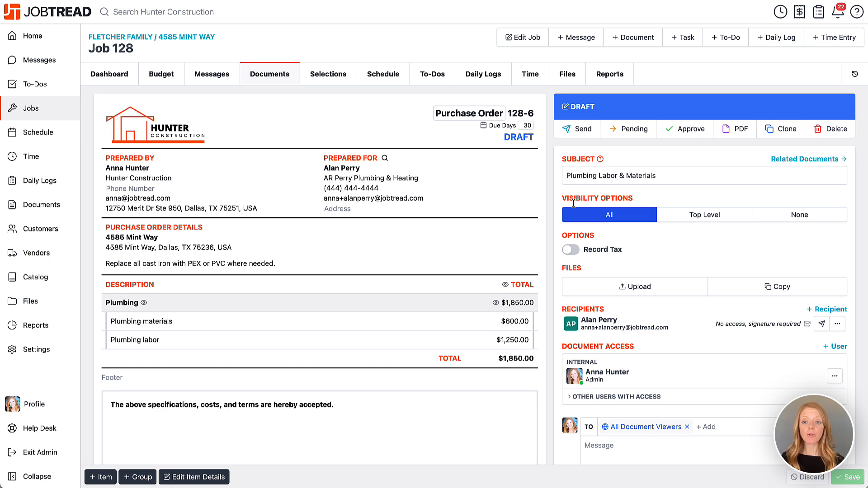
Send Purchase Order 128-6 with the message 'Congrats! We will be in touch.'
left_click(583, 130)
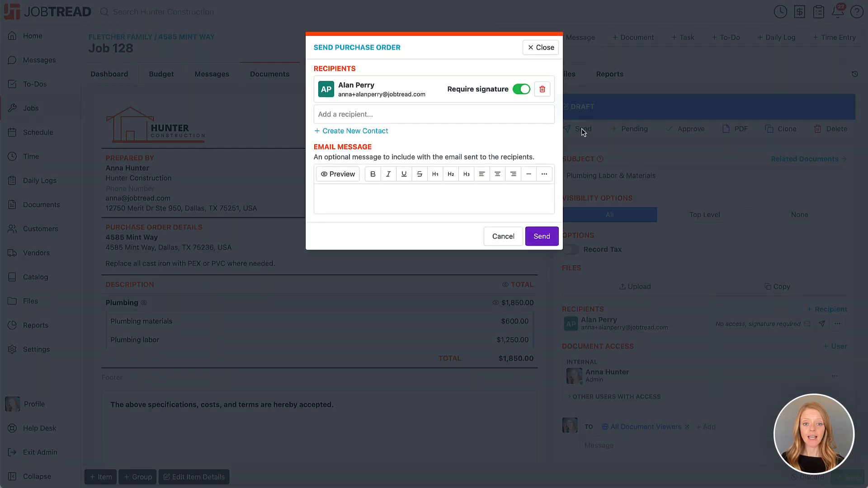
left_click(517, 196)
type("Co")
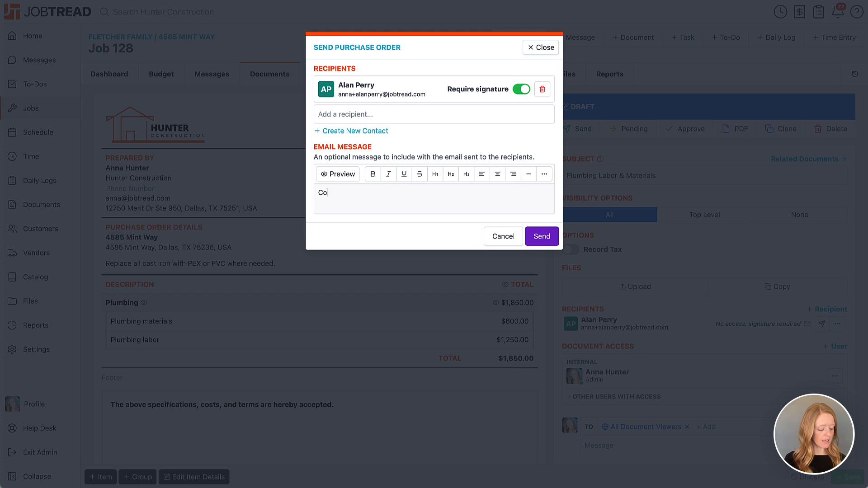
type("ngrats! W")
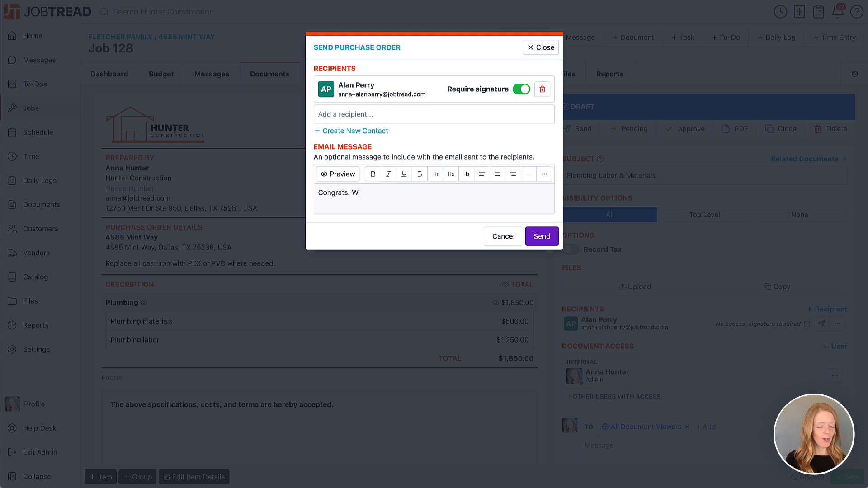
type("e will be in touch.")
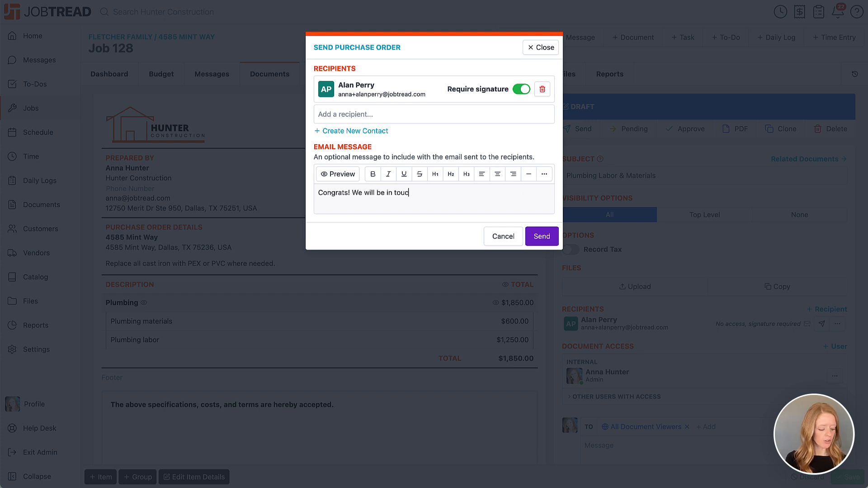
left_click(542, 237)
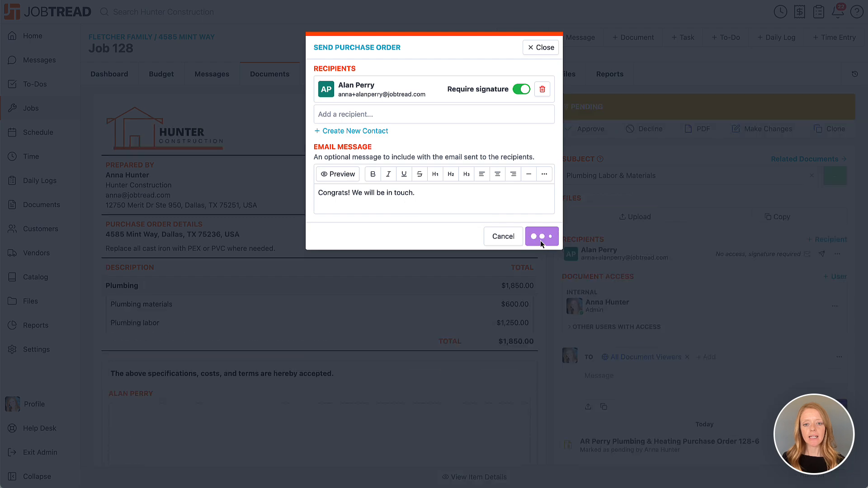
Add the vendor's signature, approve Purchase Order 128-6, and return to the budget
scroll(540, 240, "down", 5)
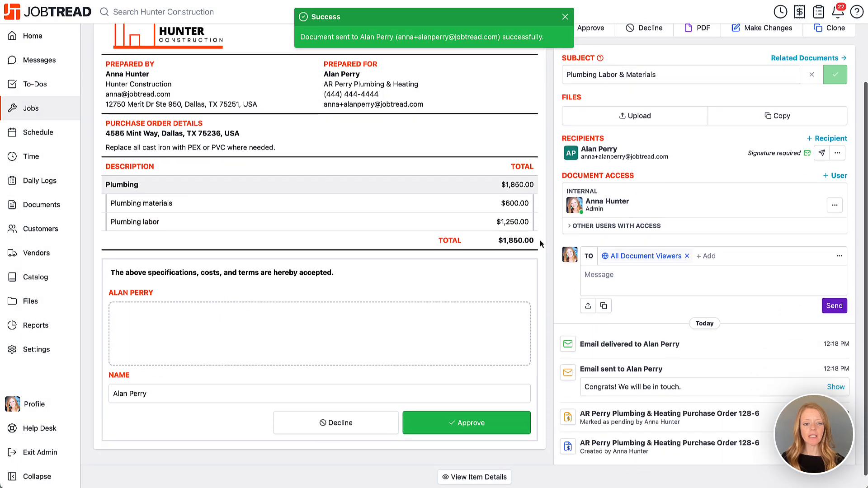
mouse_move(231, 302)
left_mouse_down()
mouse_move(199, 333)
mouse_move(318, 319)
left_mouse_up()
left_click(499, 407)
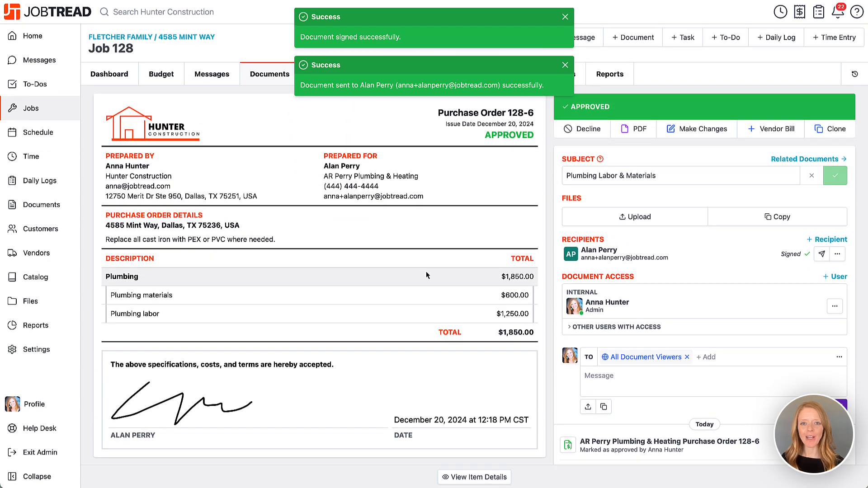
left_click(177, 76)
scroll(474, 208, "right", 10)
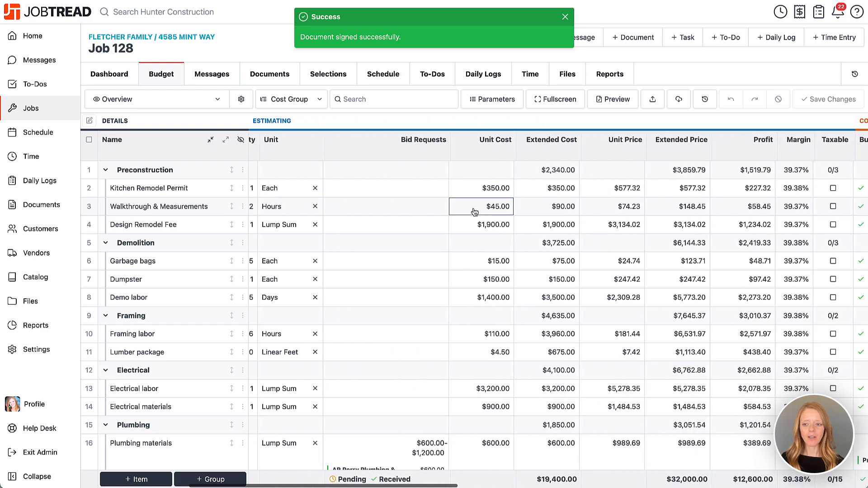
scroll(474, 210, "right", 10)
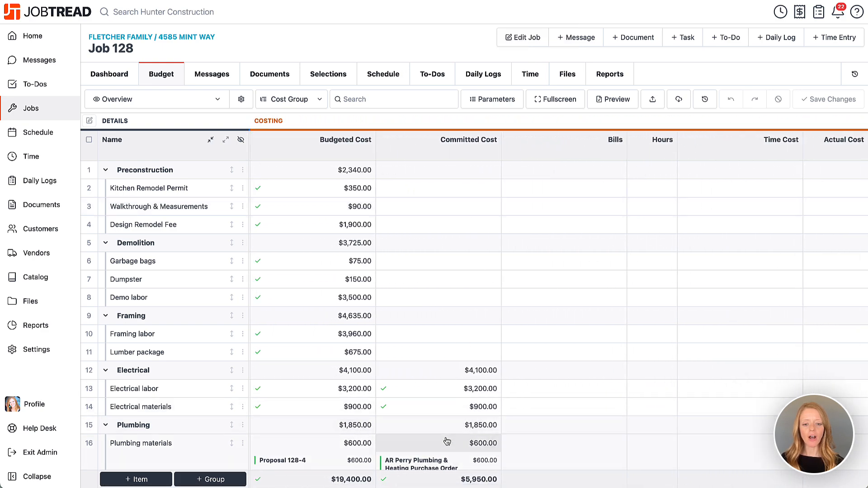
scroll(447, 441, "down", 2)
scroll(446, 440, "down", 3)
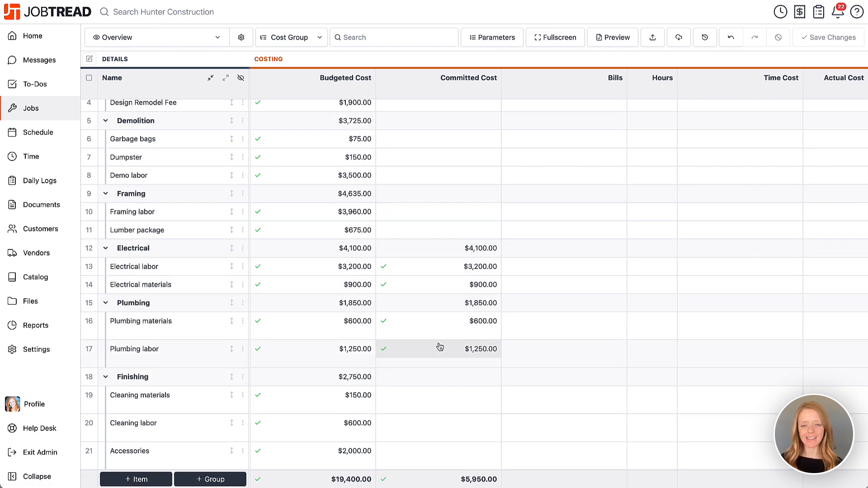
scroll(440, 347, "up", 5)
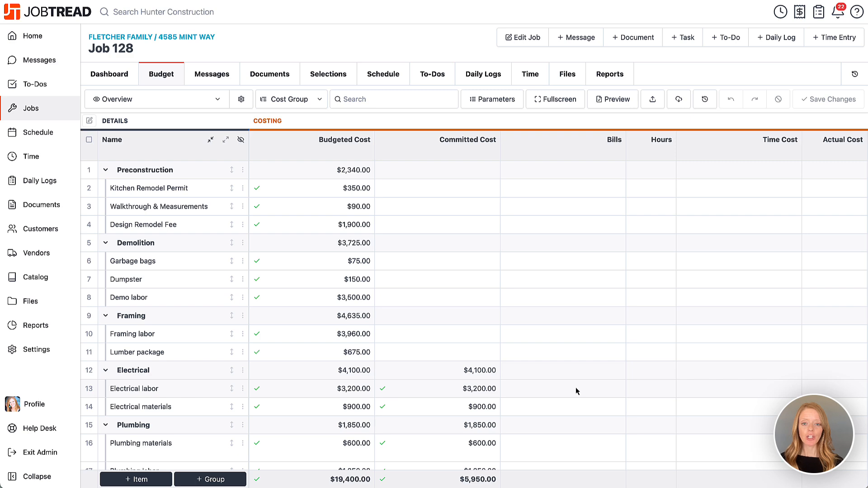
Start a bill for Mangold Electric including all Electrical cost group items, keeping committed costs shown
left_click(631, 39)
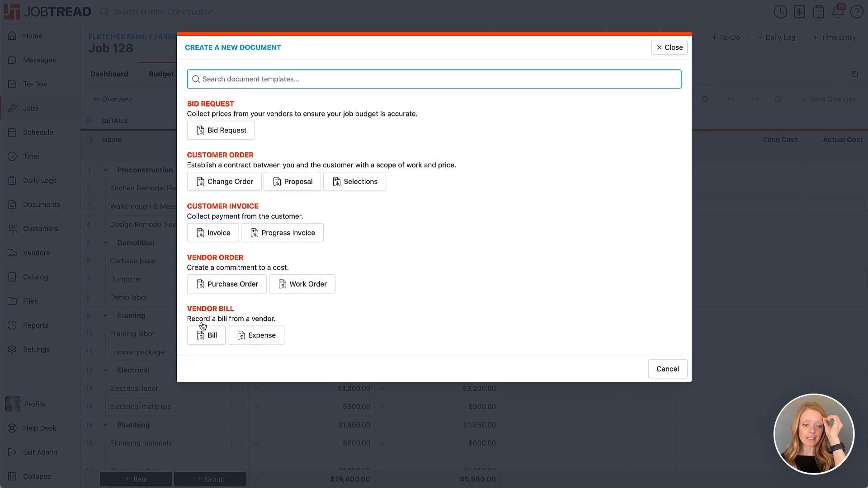
left_click(207, 337)
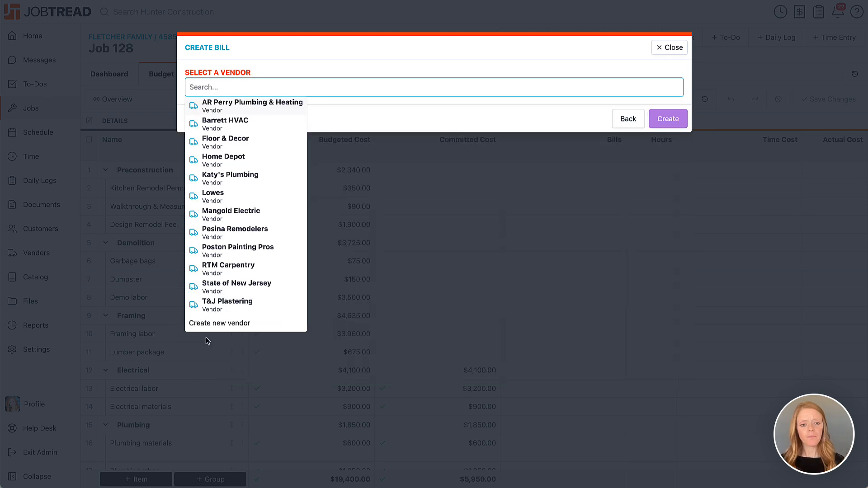
left_click(247, 221)
left_click(199, 262)
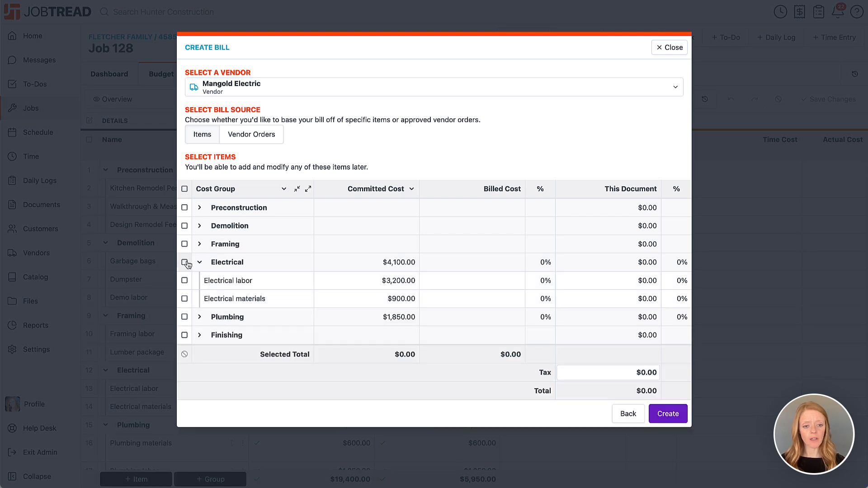
left_click(185, 263)
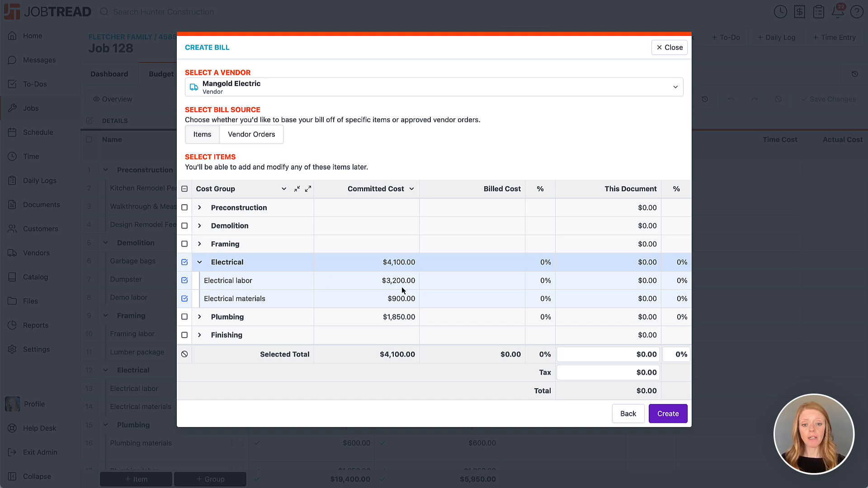
left_click(394, 189)
left_click(392, 177)
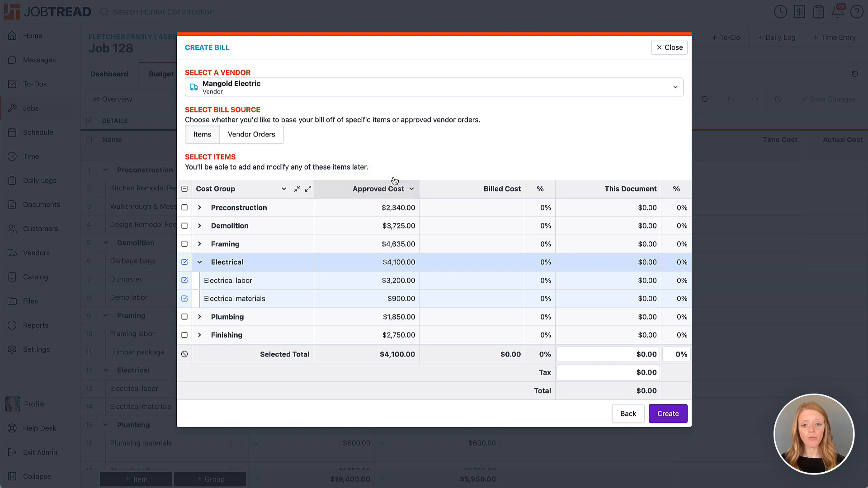
left_click(398, 194)
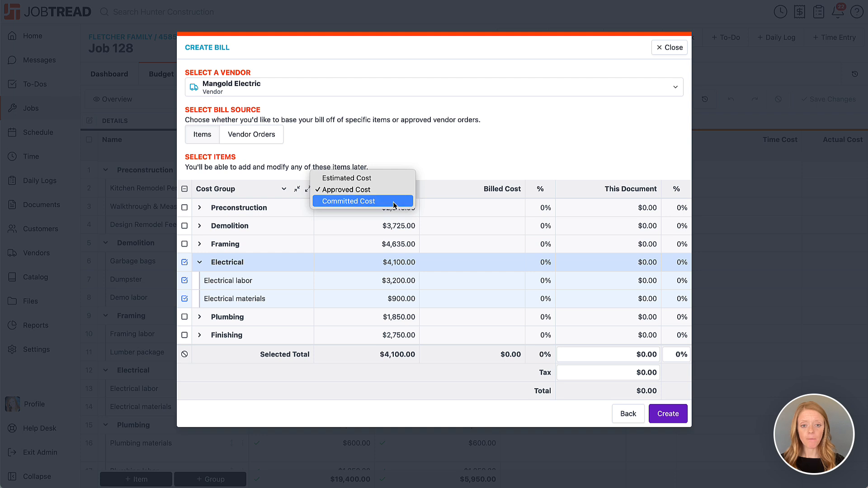
left_click(396, 202)
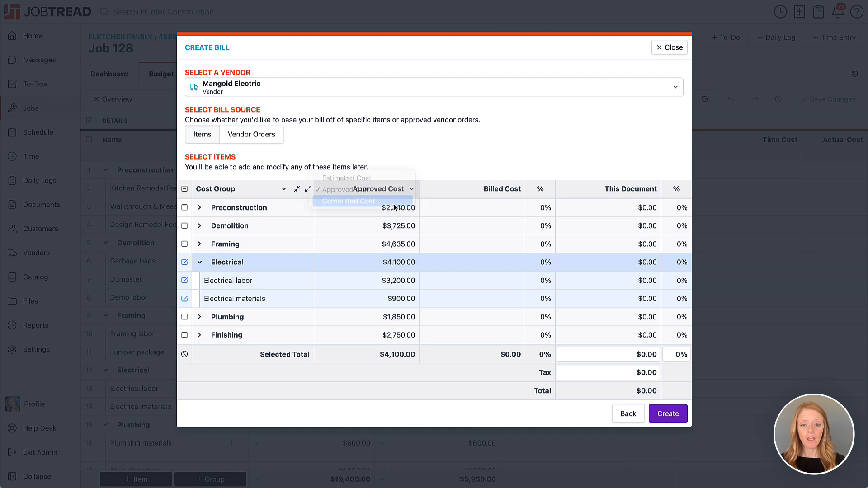
Bill $3,200 for Electrical labor and $1,000 for Electrical materials, then create the bill
left_click(619, 280)
type("3200")
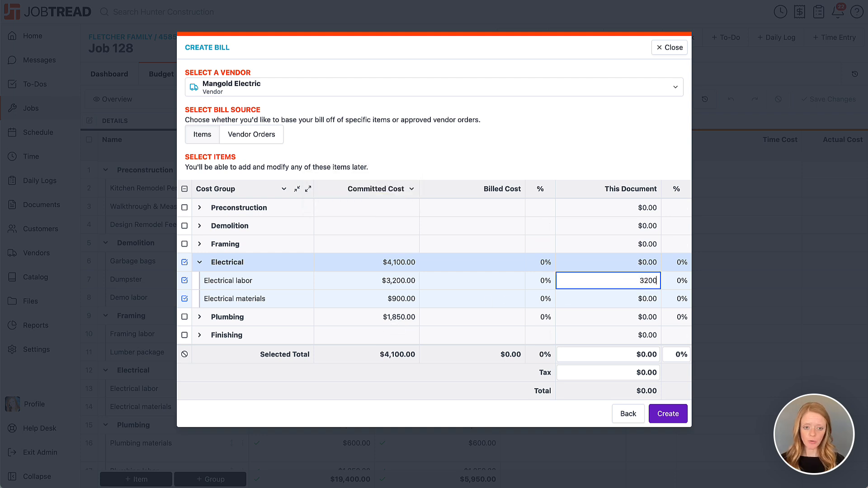
left_click(617, 303)
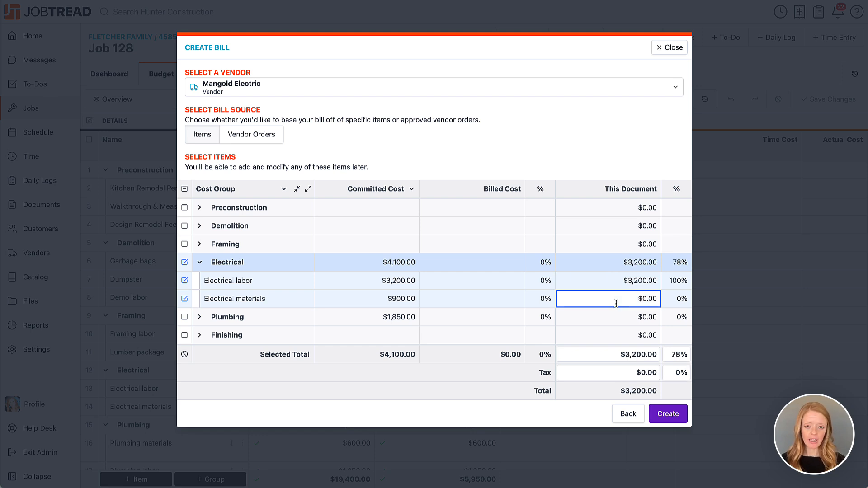
type("1000")
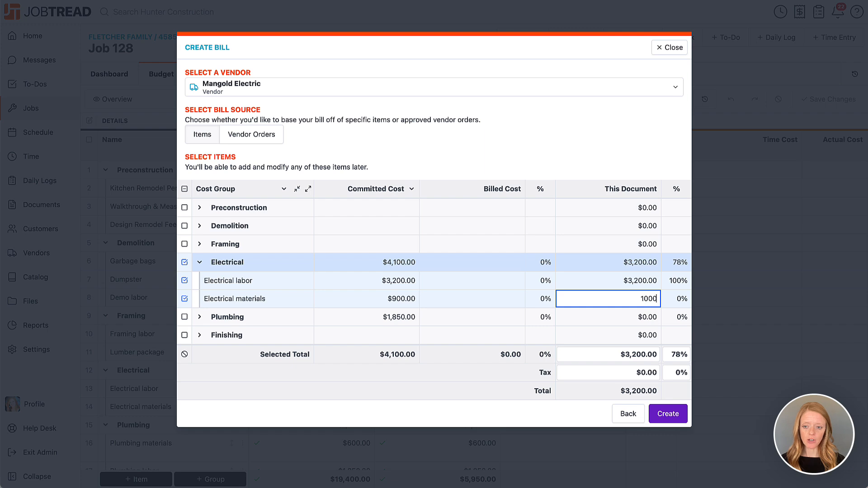
left_click(575, 406)
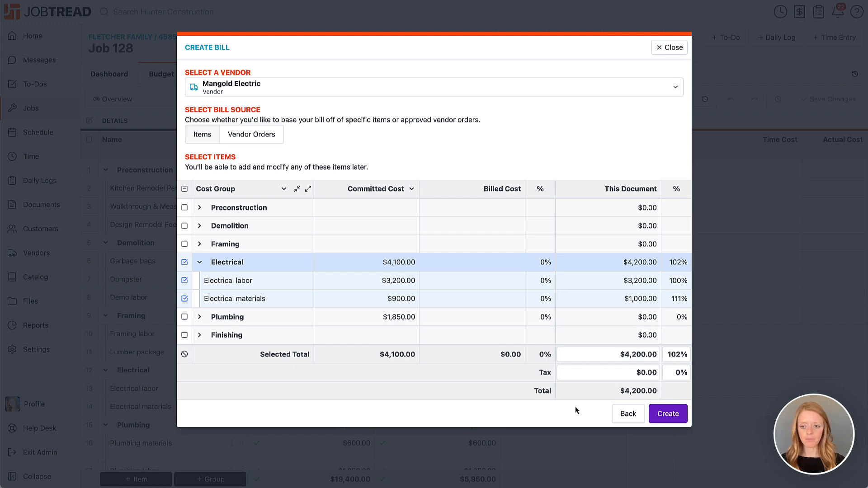
left_click(680, 413)
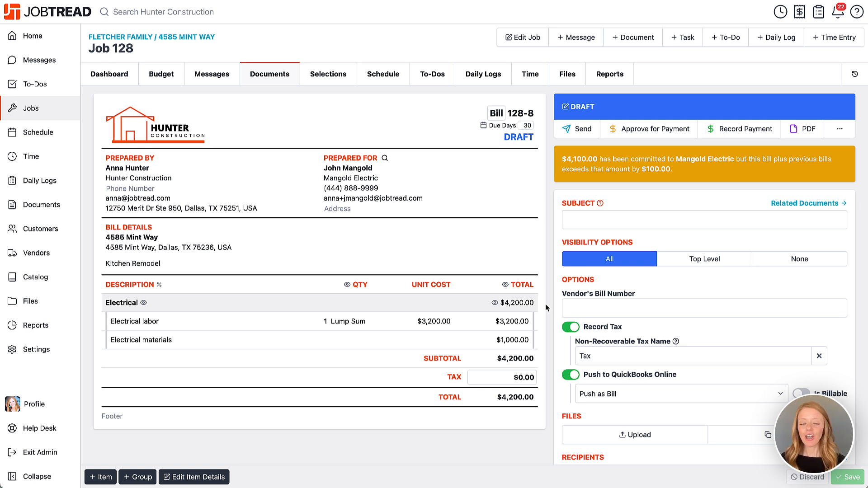
Approve the $4,200.00 Bill 128-8 for payment, making it payable
scroll(546, 308, "down", 3)
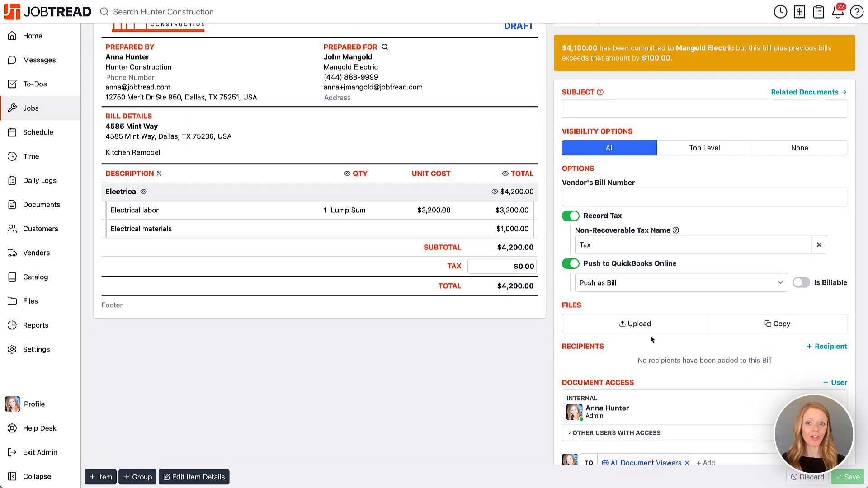
scroll(651, 339, "up", 3)
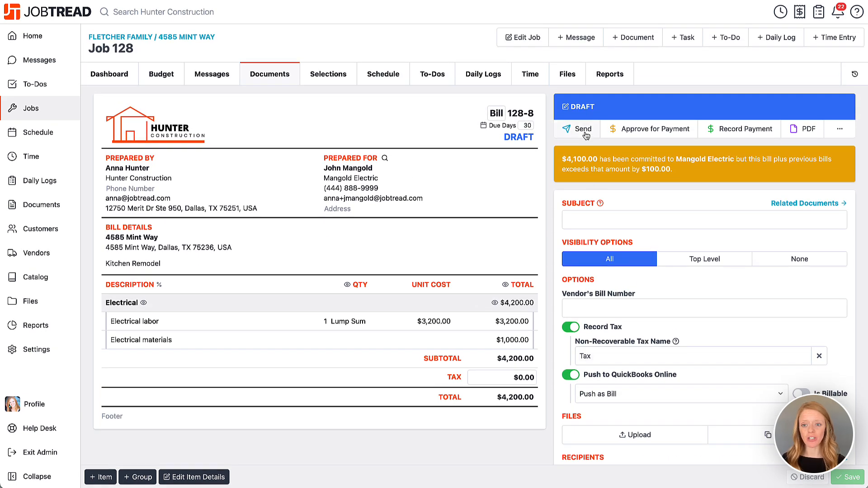
left_click(656, 129)
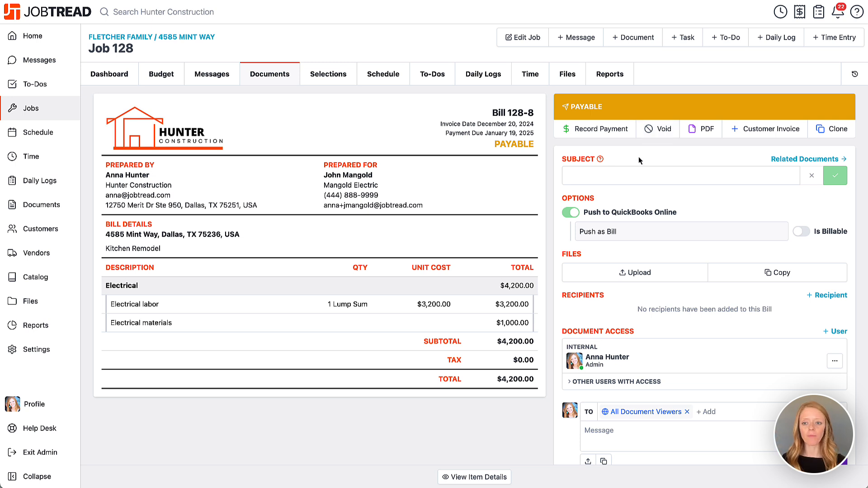
Record a $4,200 check payment with reference number 456 on Bill 128-8
left_click(588, 133)
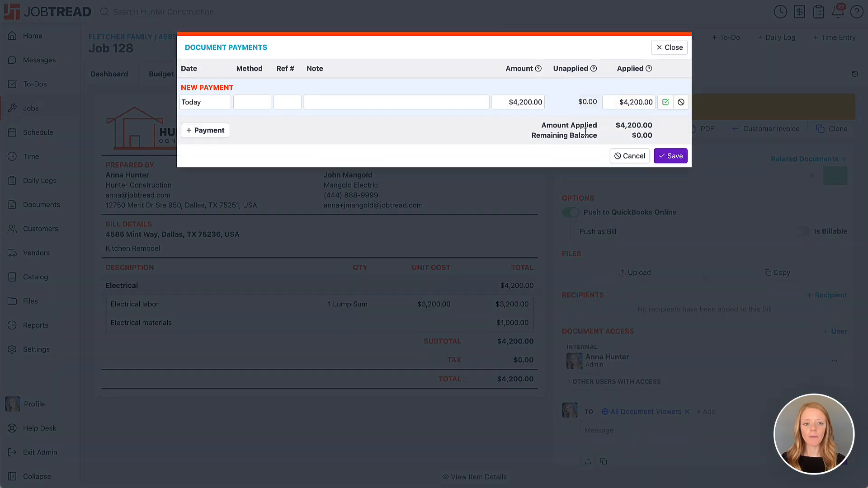
left_click(243, 102)
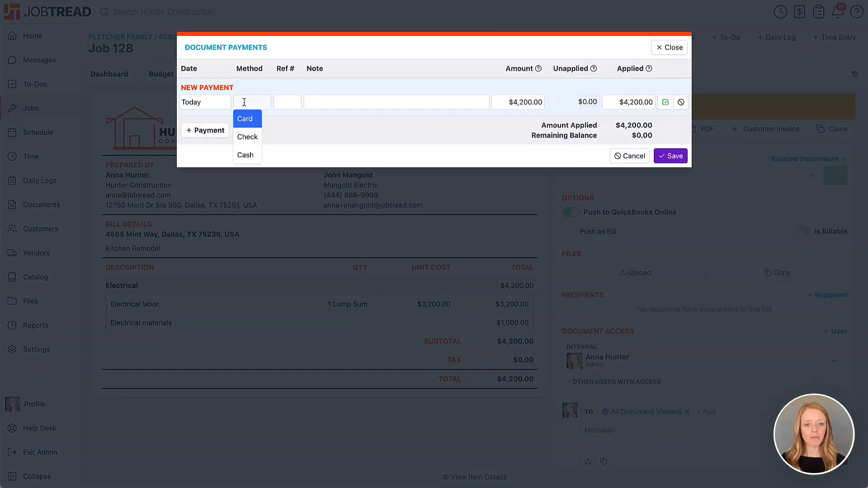
left_click(248, 136)
left_click(284, 102)
type("456")
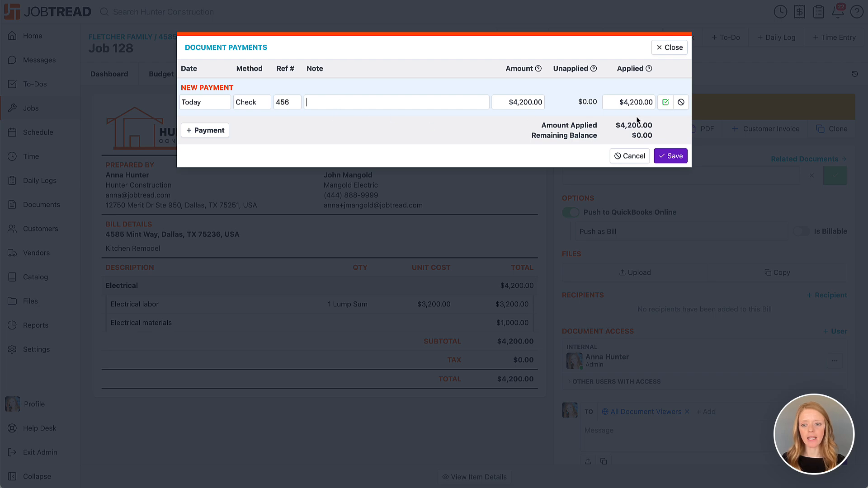
left_click(671, 157)
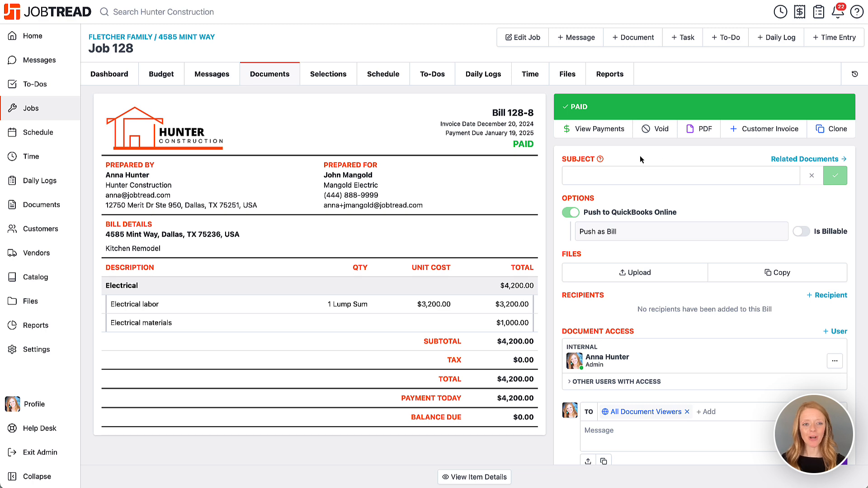
Bring up the Job 128 budget scrolled across to its costing columns
left_click(161, 75)
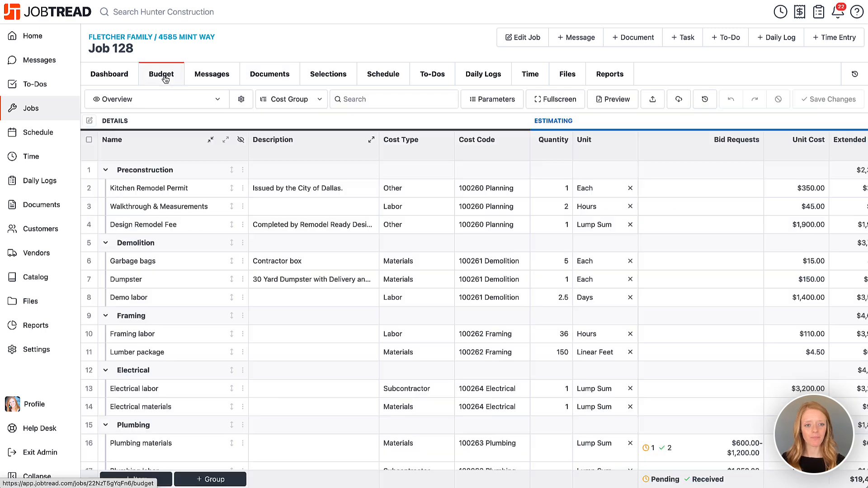
scroll(516, 131, "right", 10)
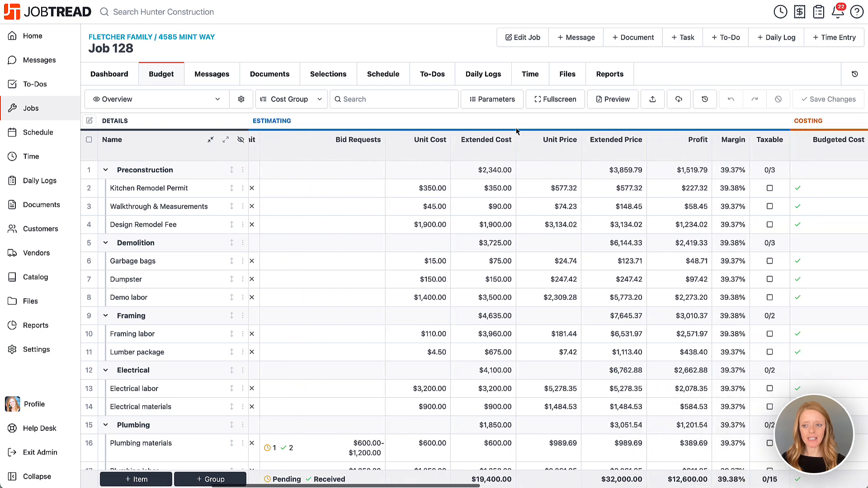
scroll(517, 131, "right", 3)
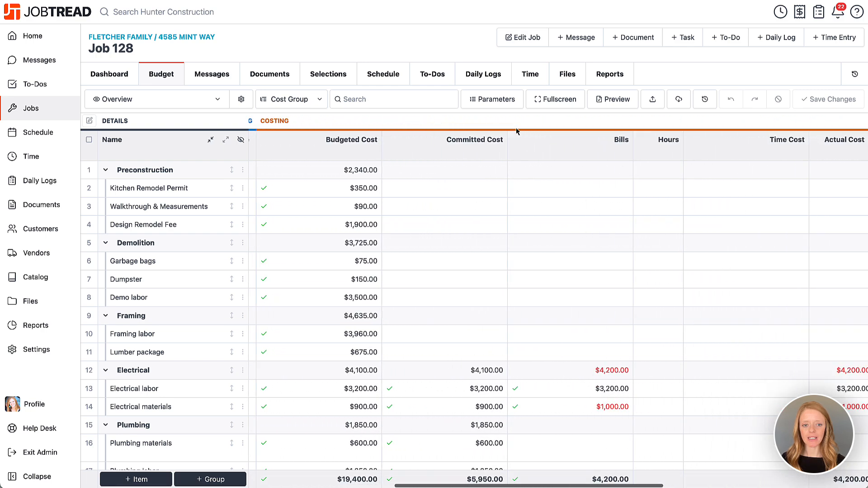
scroll(516, 131, "right", 3)
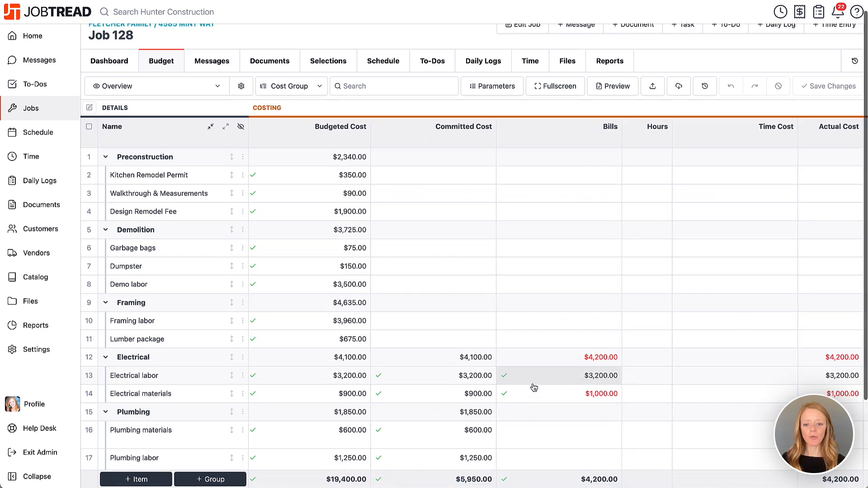
scroll(534, 385, "down", 2)
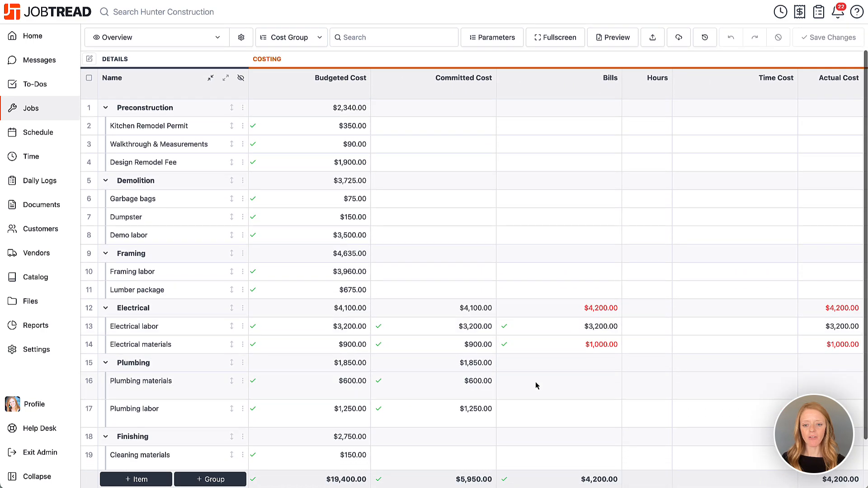
Check the Electrical materials and labor documents, then open AR Perry Plumbing's Purchase Order 128-6
left_click(556, 350)
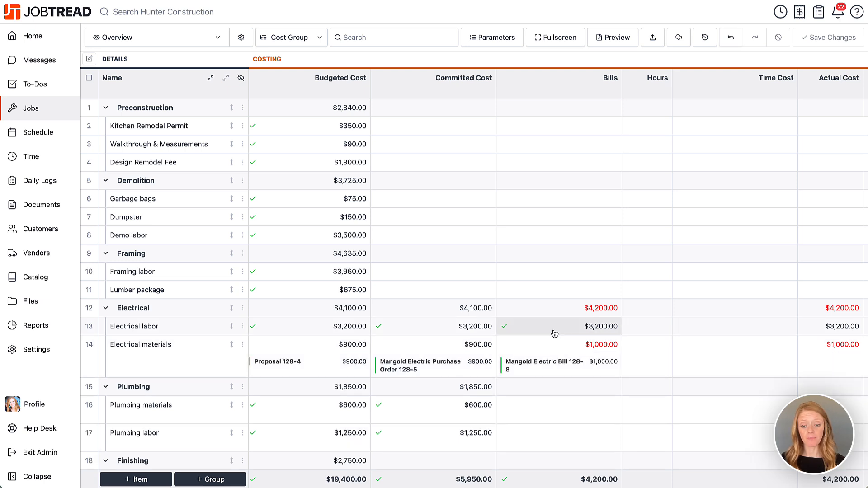
left_click(555, 333)
left_click(555, 334)
left_click(554, 350)
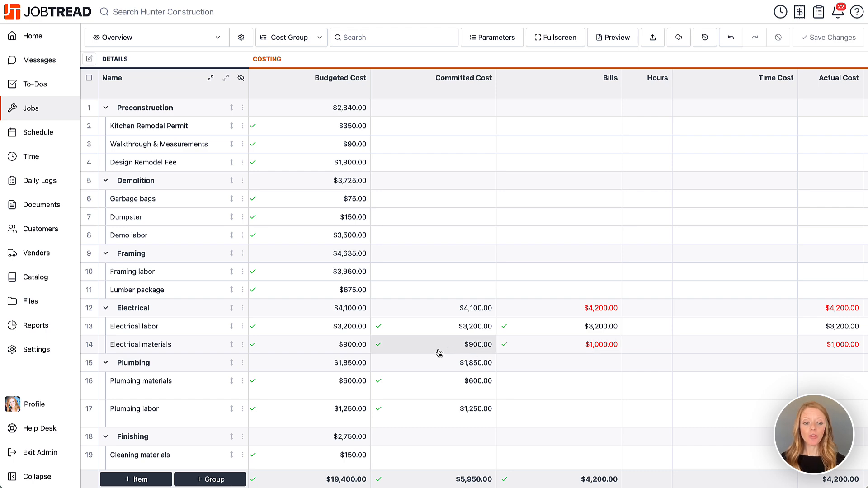
left_click(418, 388)
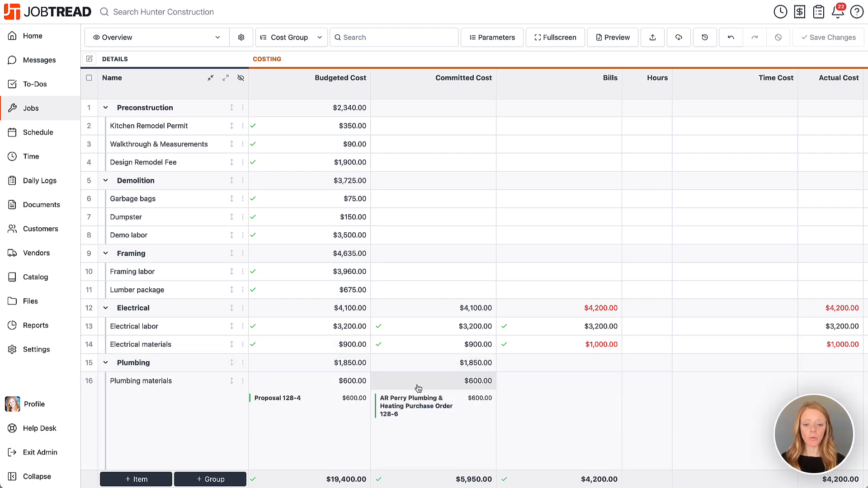
left_click(430, 409)
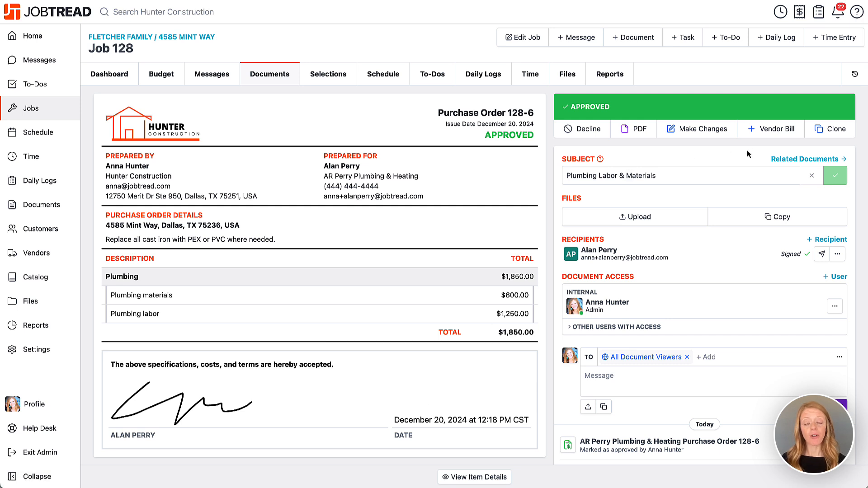
Create Bill 128-9 from the $1,850.00 plumbing PO, review its Plumbing materials item, and approve it for payment
left_click(766, 131)
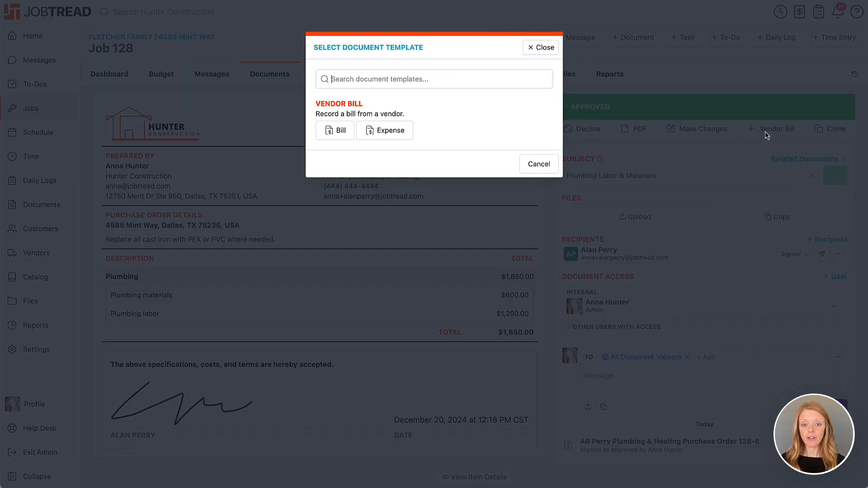
left_click(324, 134)
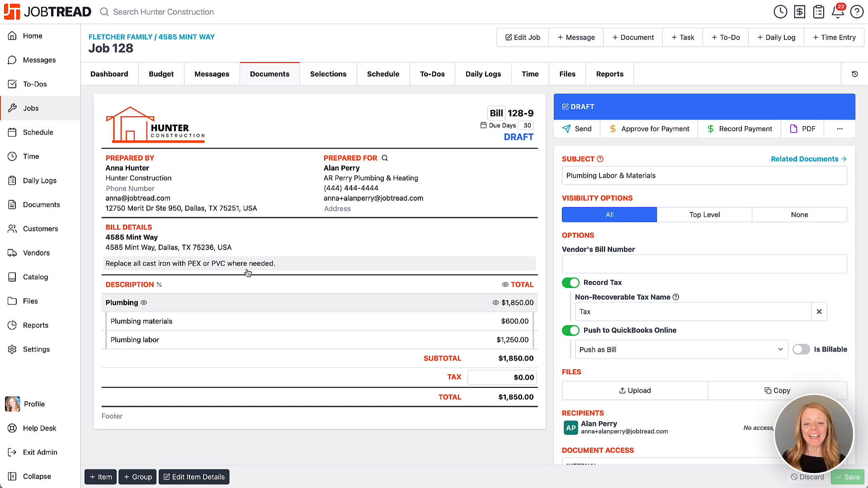
left_click(513, 321)
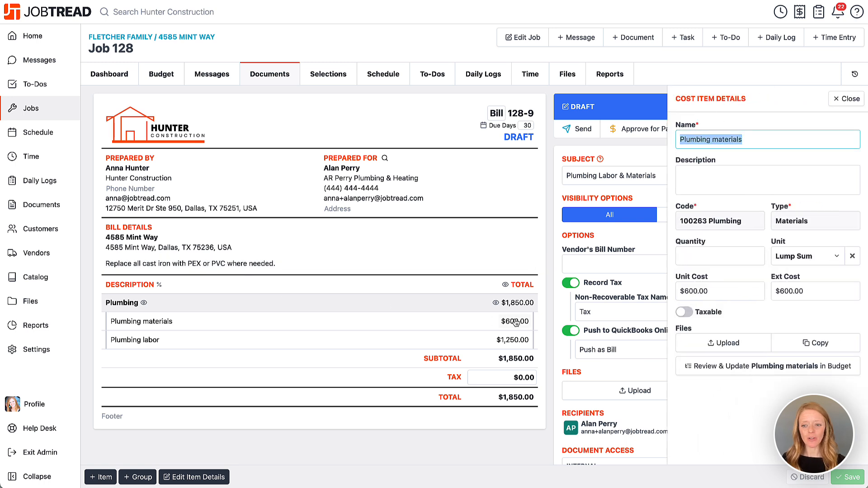
left_click(845, 99)
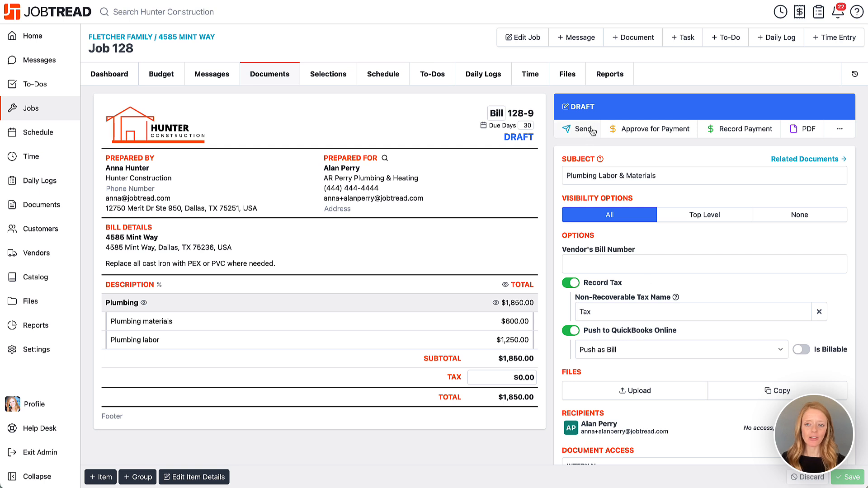
left_click(661, 131)
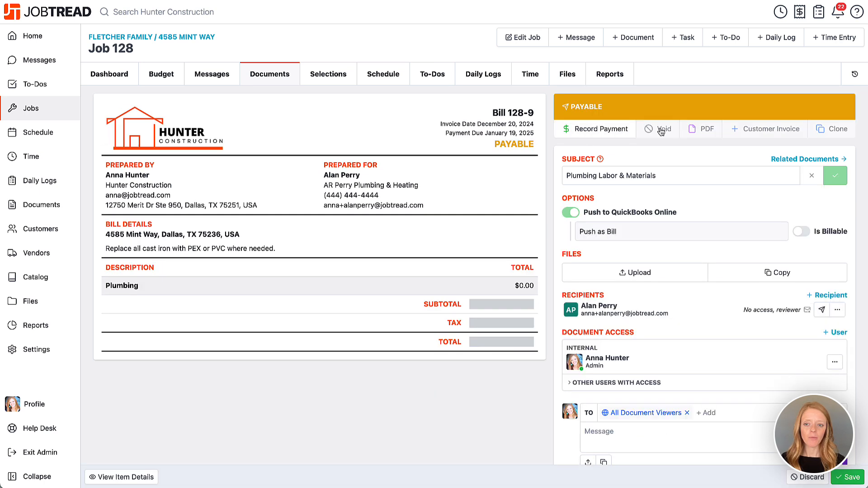
Record a $600 check payment, ref 51623, note 'Materials Only', dated December 9
left_click(600, 130)
left_click(256, 102)
left_click(256, 136)
left_click(284, 104)
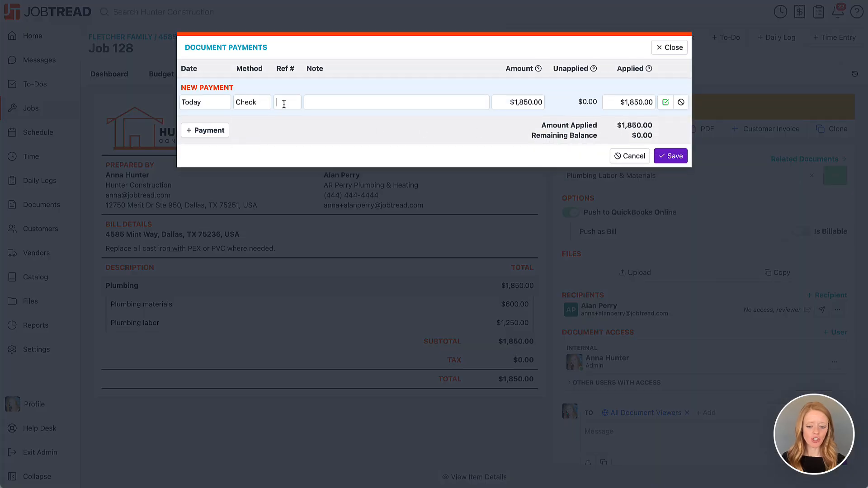
type("51623")
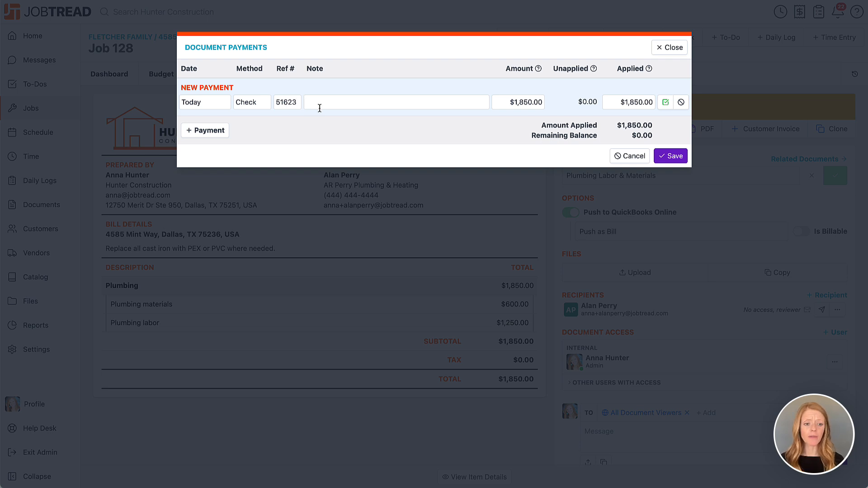
type("Materials ")
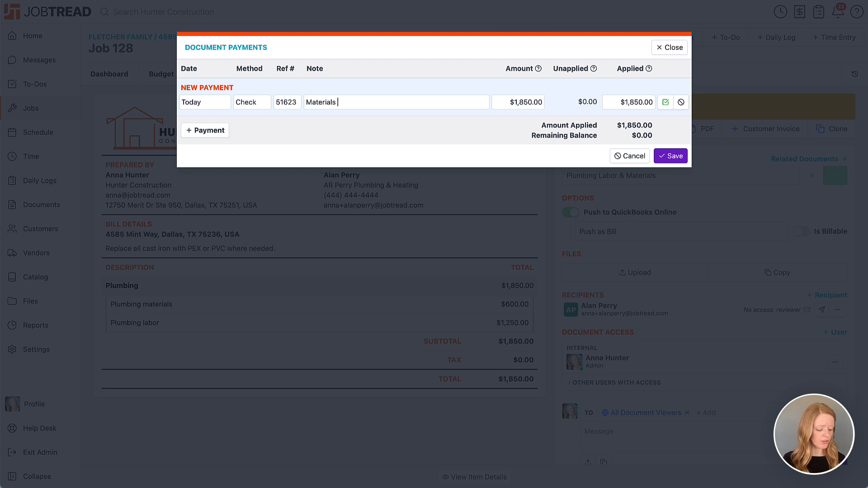
type("Only")
left_click(221, 104)
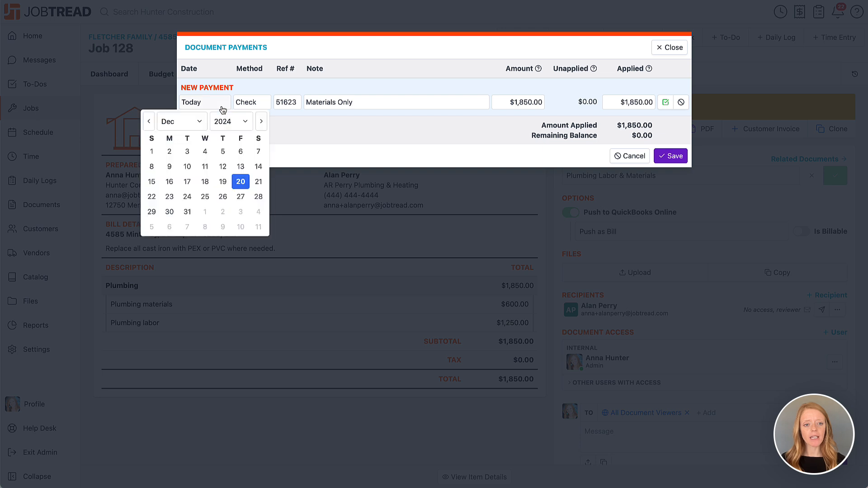
left_click(169, 167)
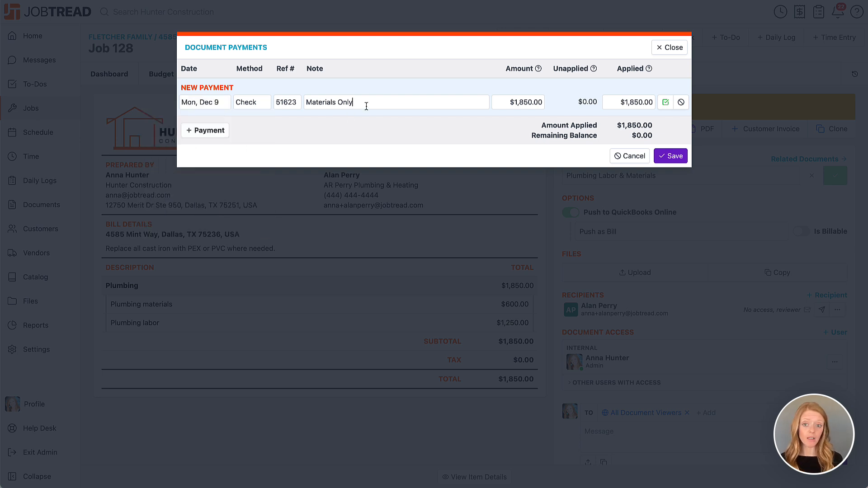
left_click(511, 104)
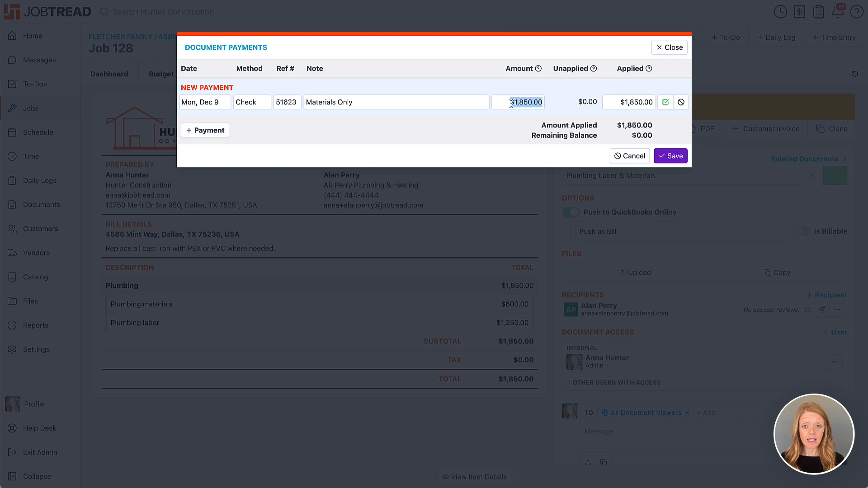
type("600")
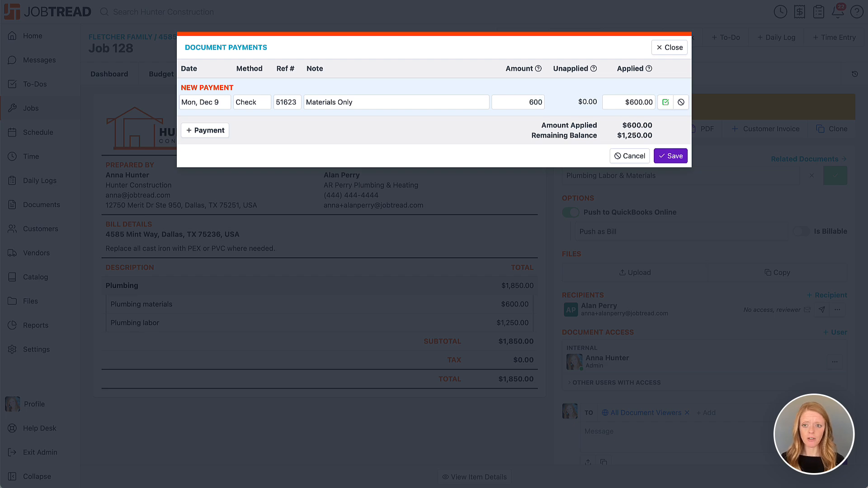
left_click(670, 156)
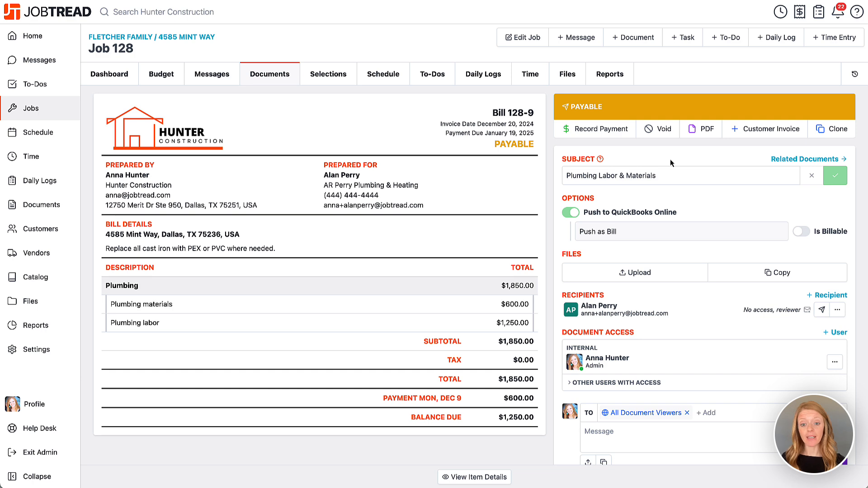
Record a second check payment, ref 5863, note 'Labor Only', for the remaining $1,250
left_click(587, 130)
left_click(265, 123)
left_click(246, 156)
left_click(280, 120)
type("5863")
type("Labor Only")
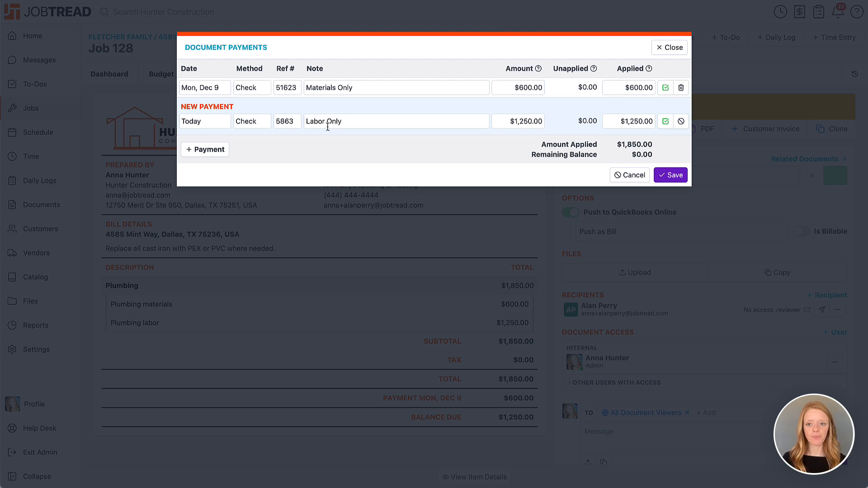
left_click(675, 176)
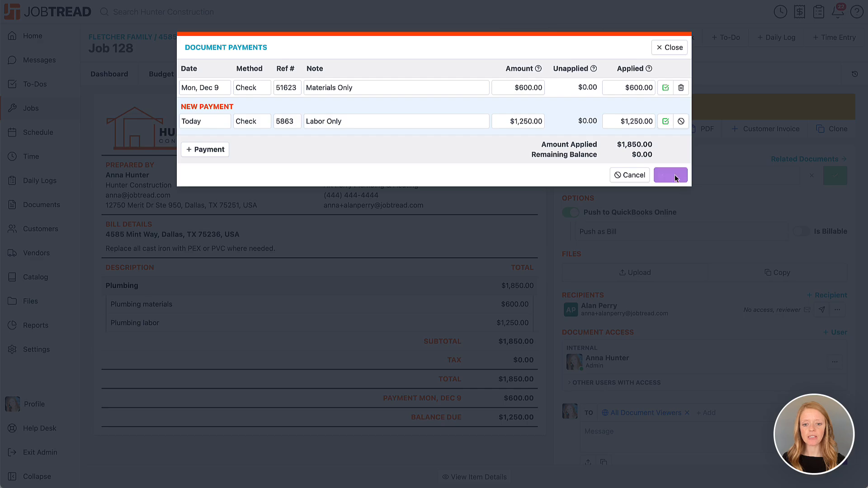
scroll(532, 394, "down", 2)
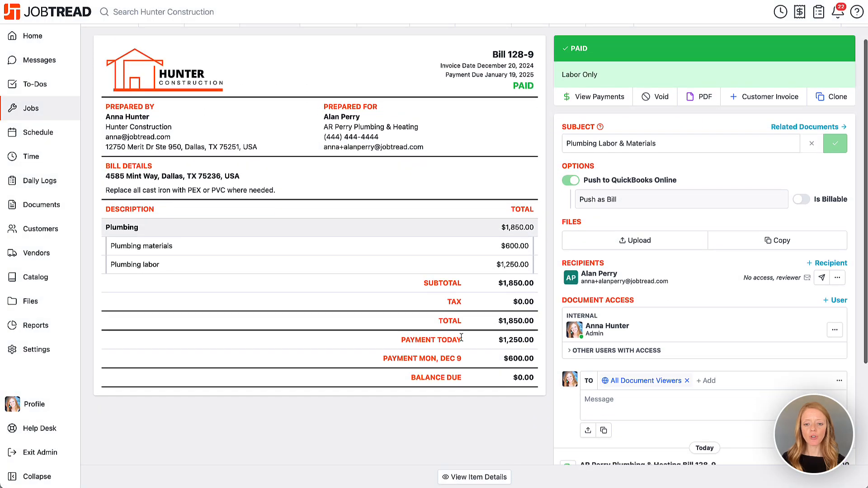
Return to the Job 128 budget and show its Committed Cost, Bills and Actual Cost columns
scroll(490, 356, "up", 2)
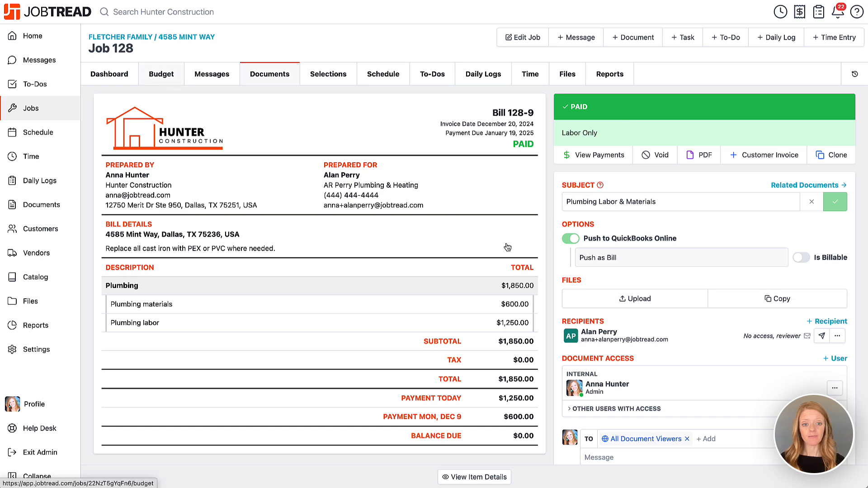
left_click(165, 80)
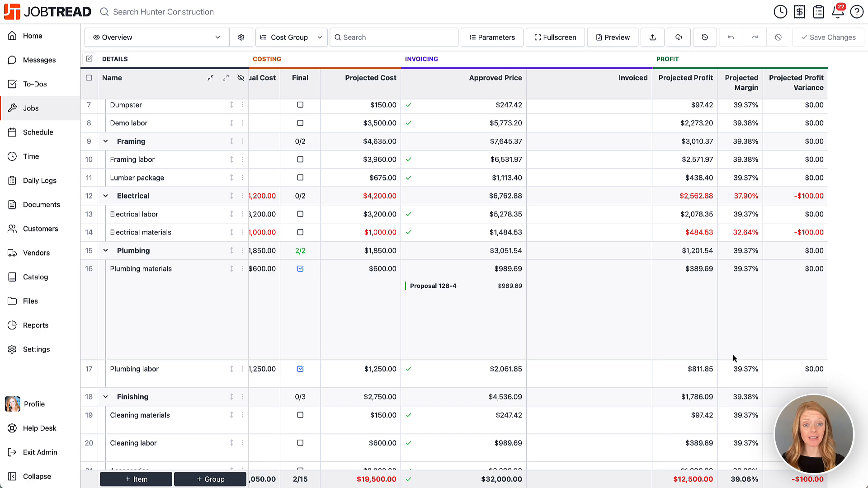
scroll(734, 358, "left", 10)
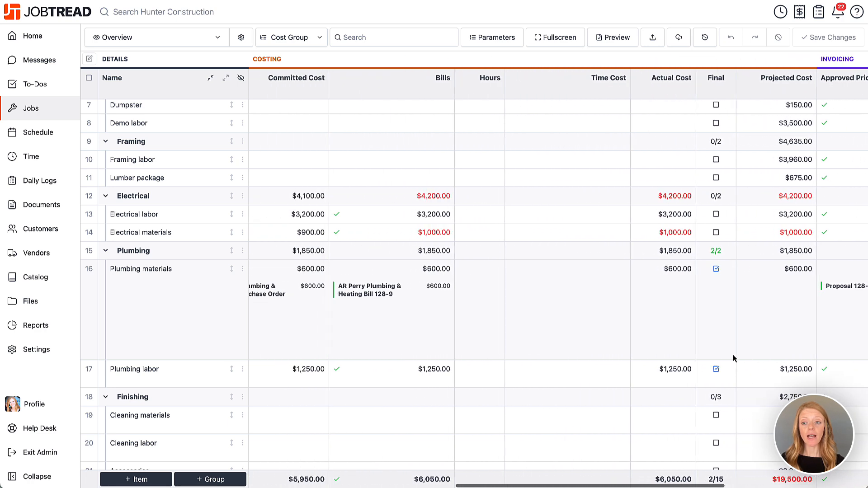
scroll(627, 301, "up", 5)
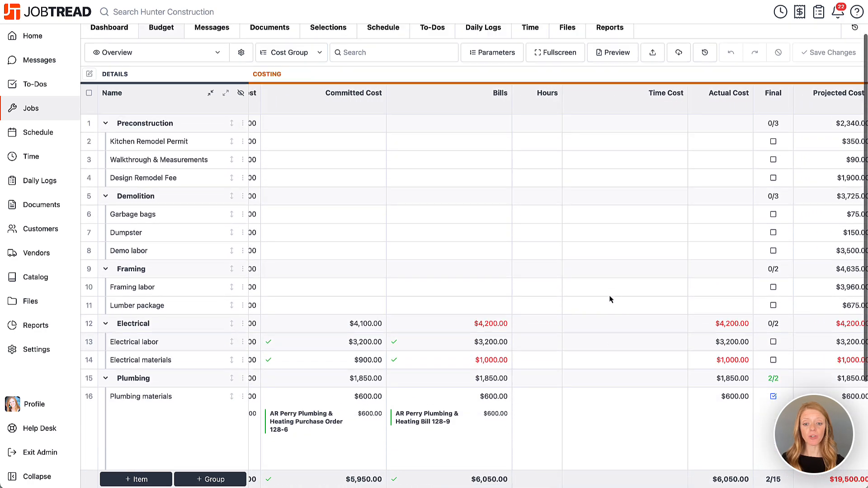
scroll(448, 199, "up", 1)
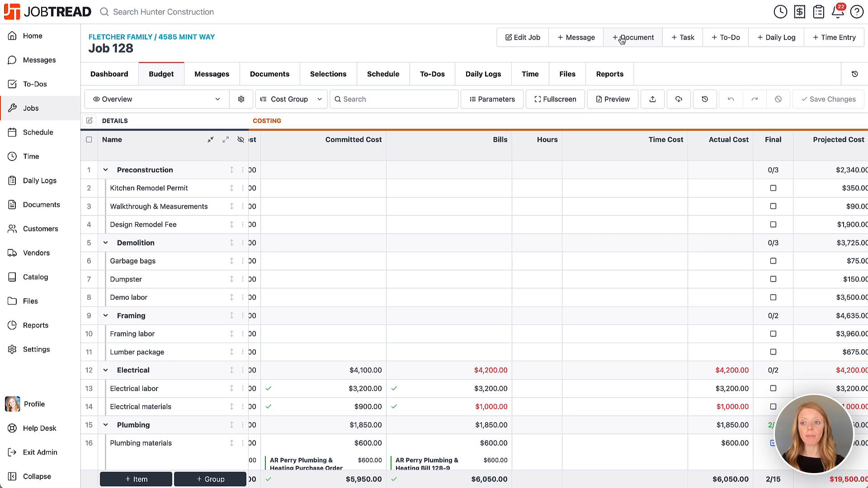
Open a new expense for Job 128 with vendor Home Depot and description 'Misc Finishing'
left_click(800, 13)
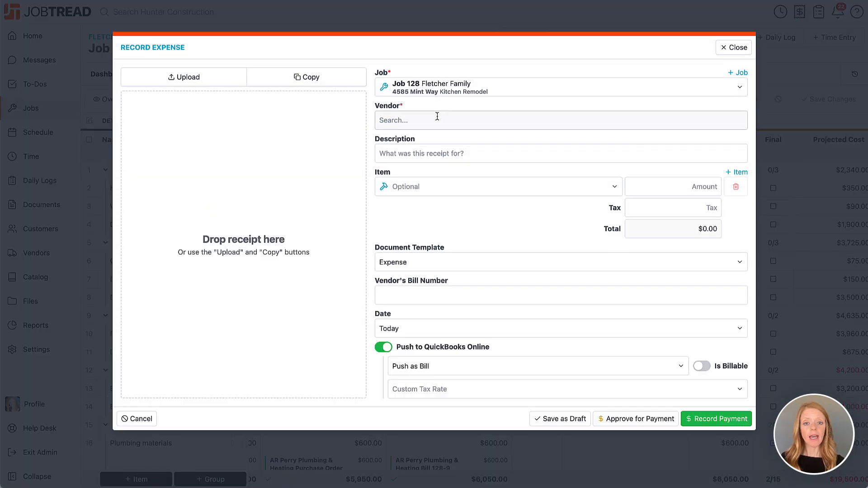
left_click(437, 116)
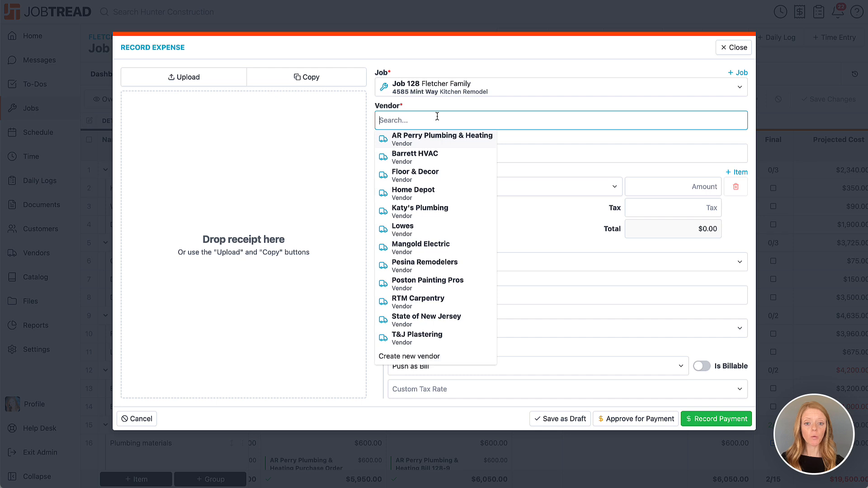
left_click(436, 193)
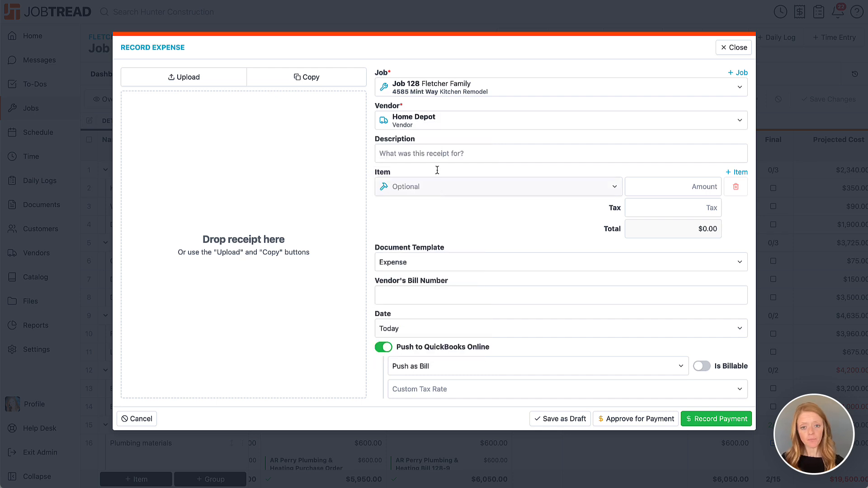
left_click(438, 151)
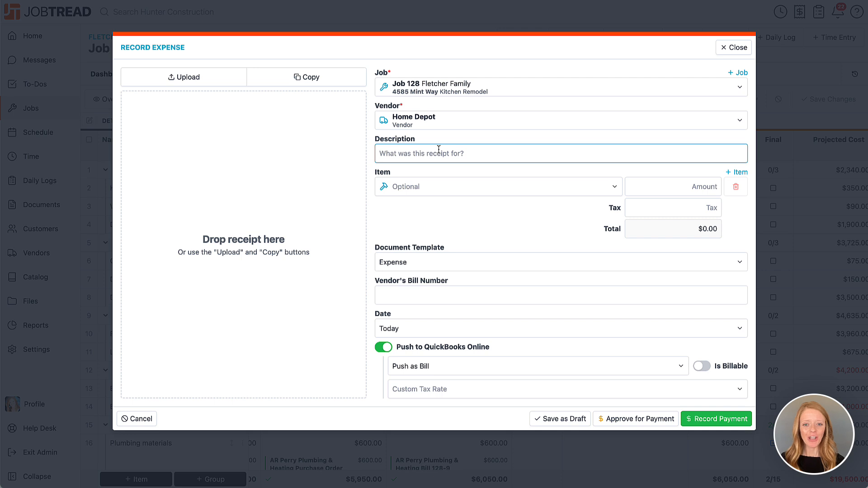
type("Misc")
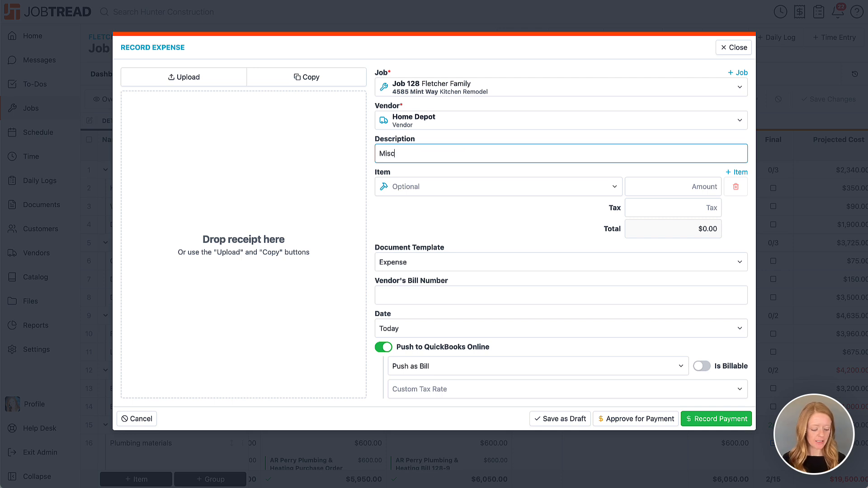
type(" Finishing")
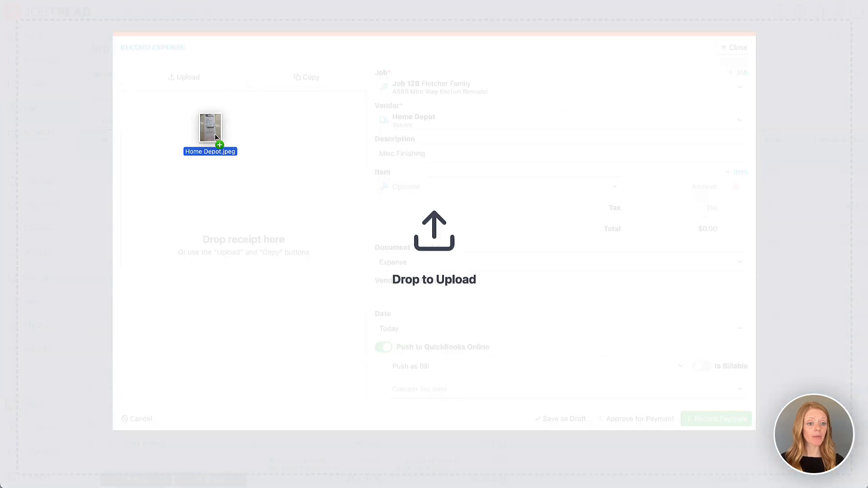
Attach the receipt image and charge $99.00 to Finishing > Cleaning materials
left_click_drag(209, 132, 216, 134)
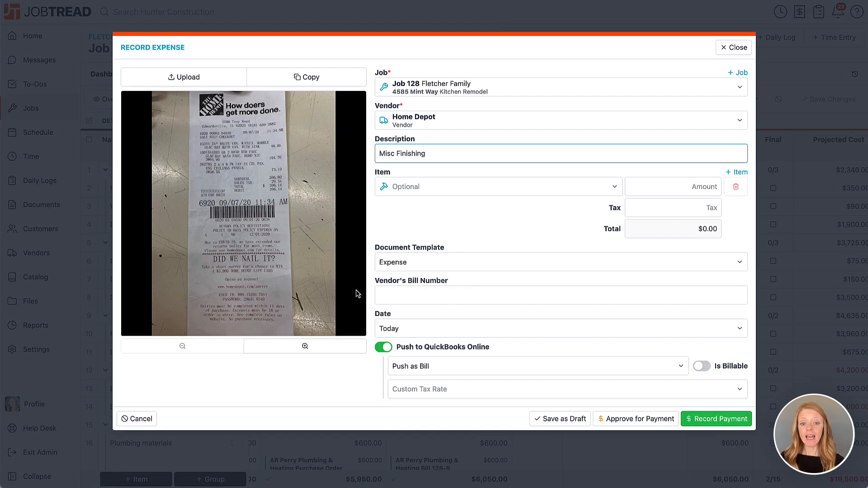
left_click(424, 185)
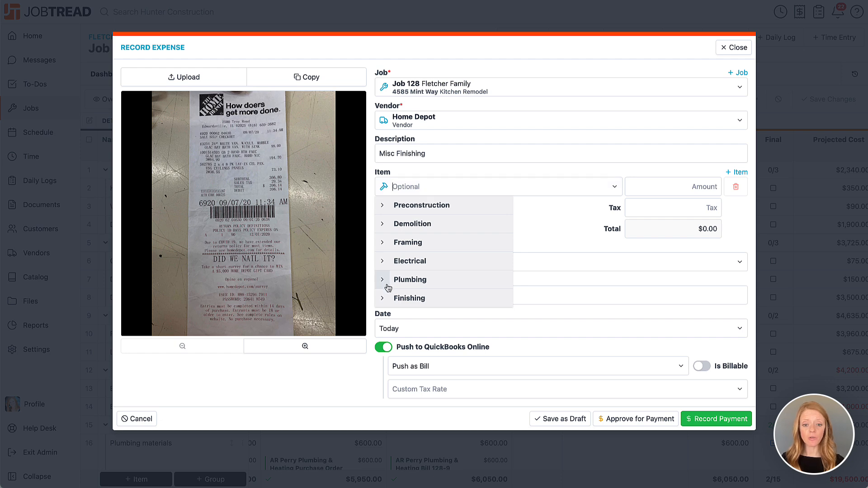
left_click(383, 299)
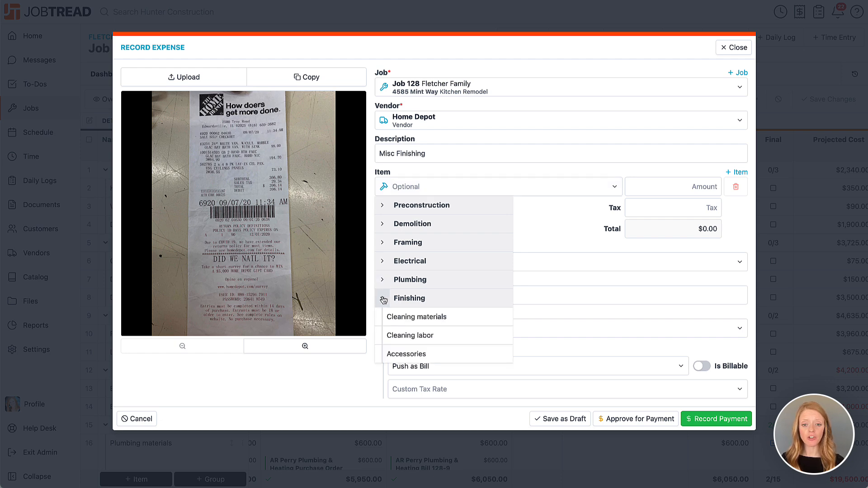
left_click(415, 319)
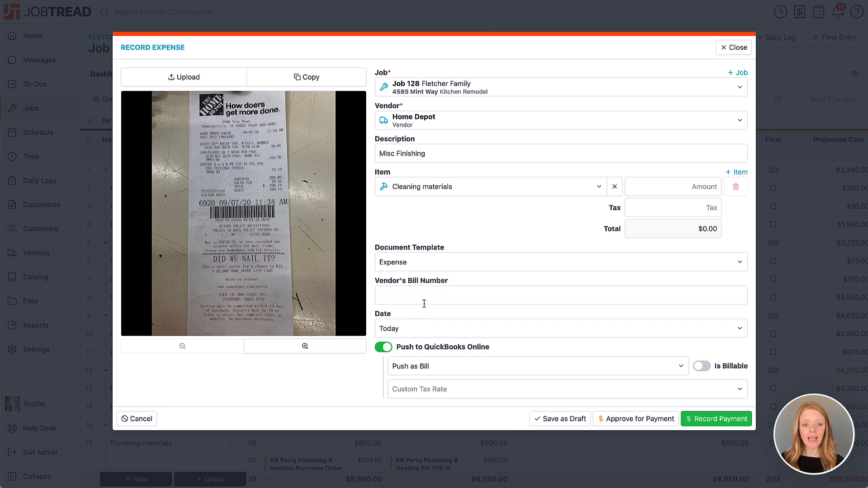
left_click(687, 190)
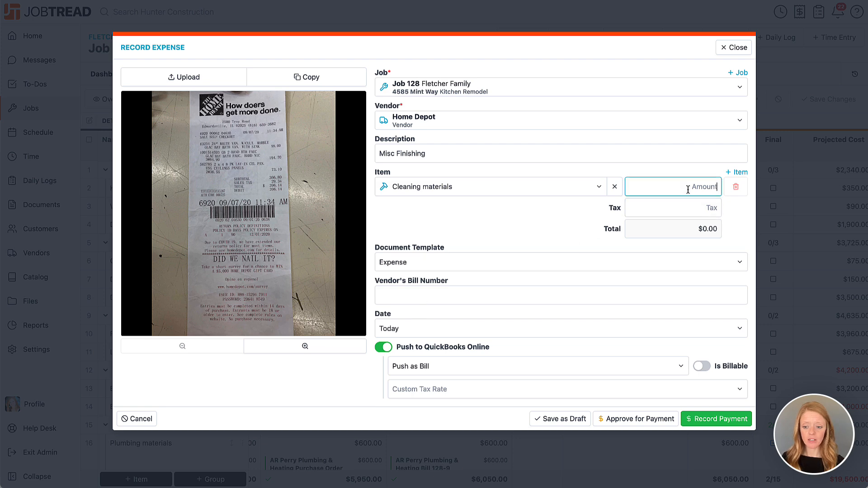
type("99")
left_click(544, 223)
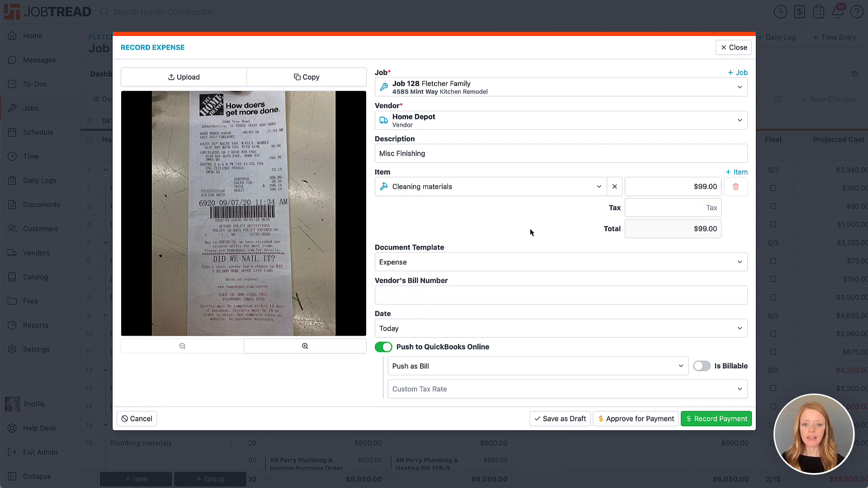
Add an Accessories line for $194.70 and $29.34 tax, bringing the total to $323.04
left_click(735, 173)
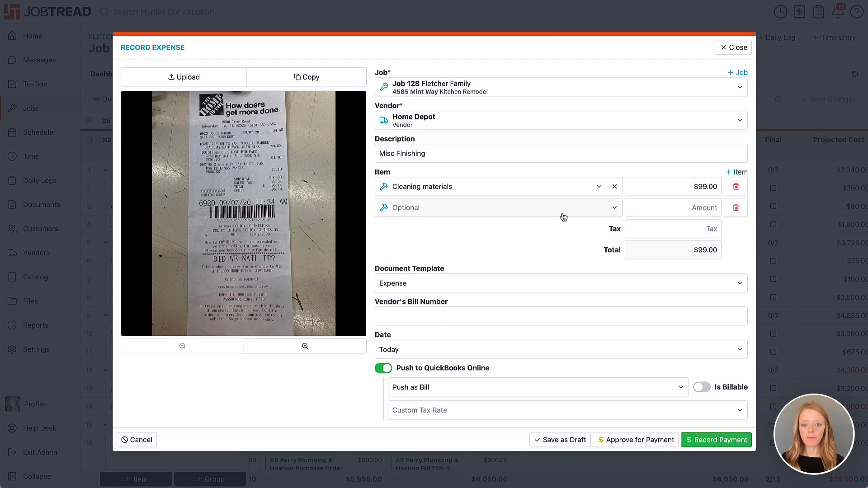
left_click(525, 217)
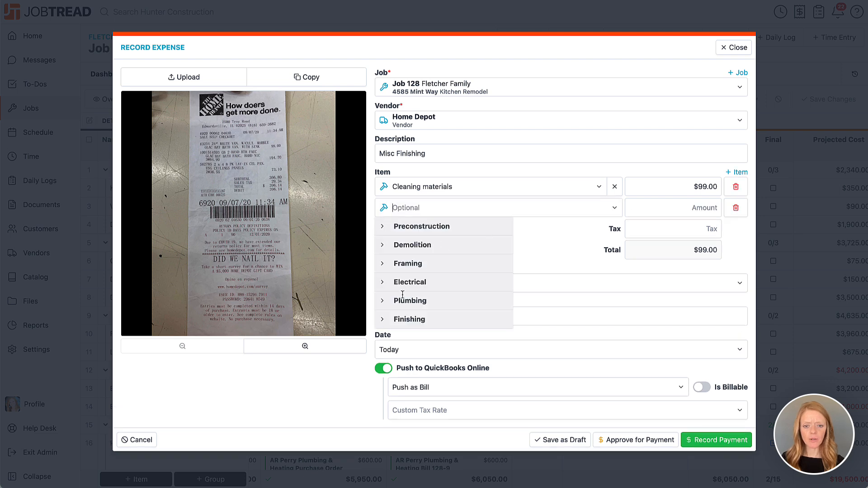
left_click(384, 319)
left_click(403, 377)
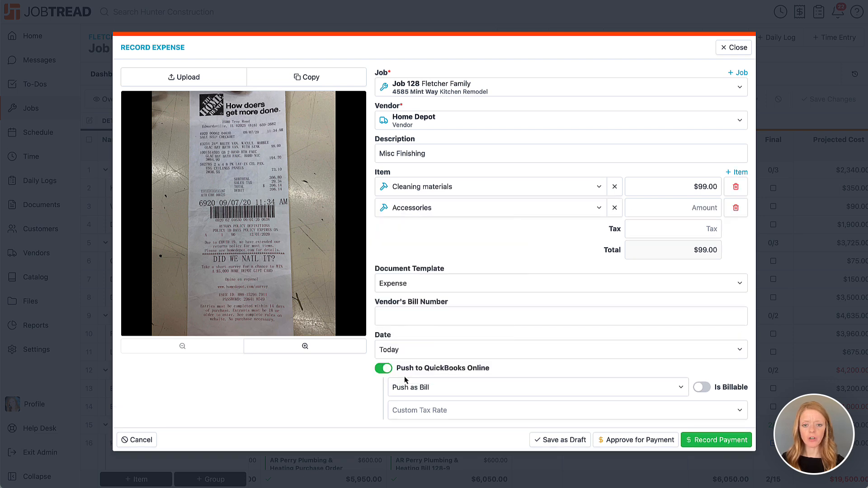
left_click(646, 209)
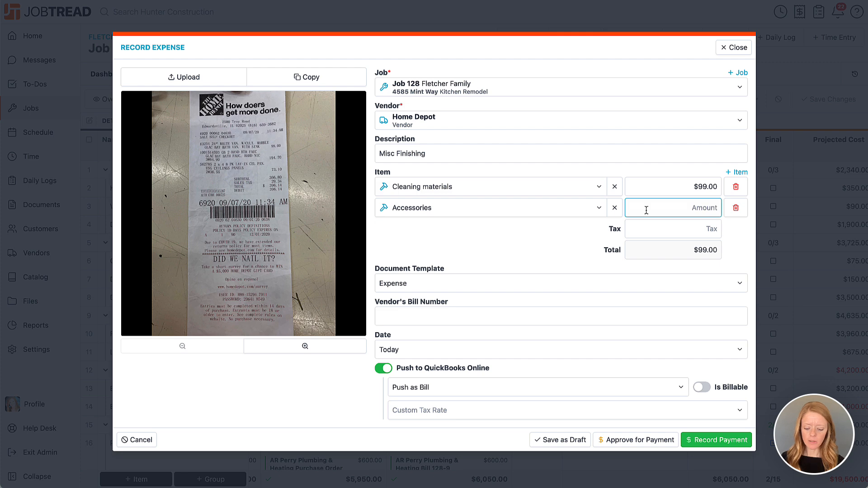
type("194.70")
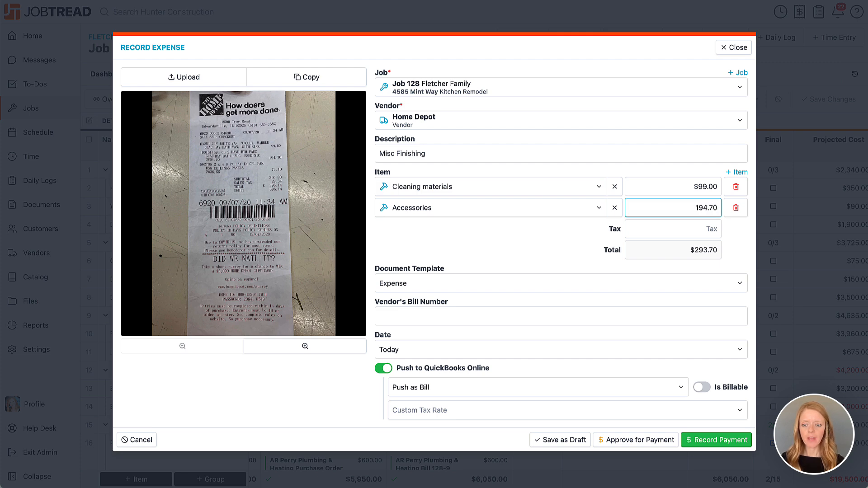
left_click(647, 230)
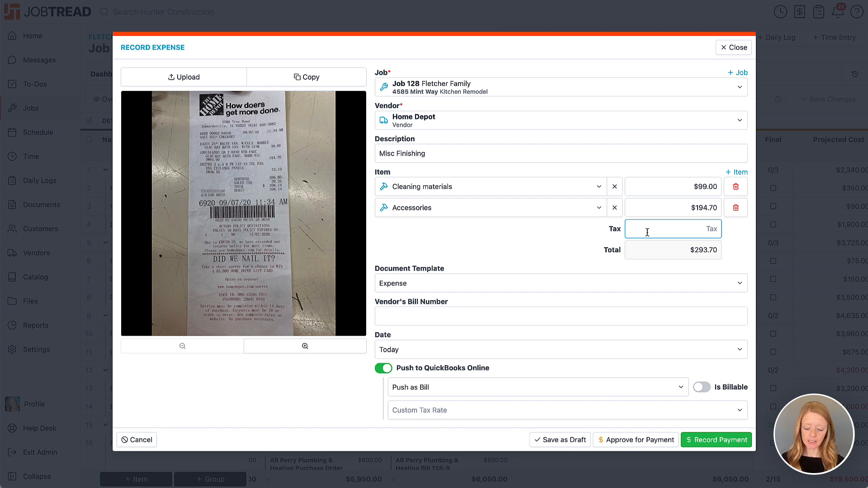
type("29.")
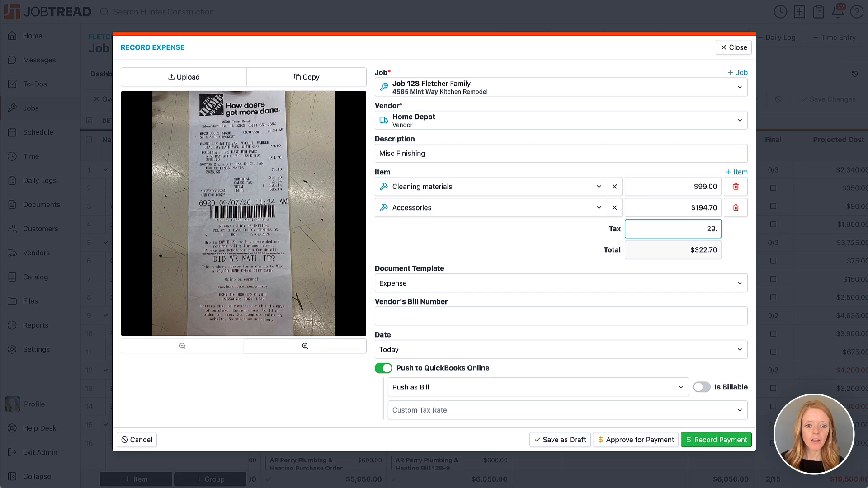
type("34")
left_click(544, 247)
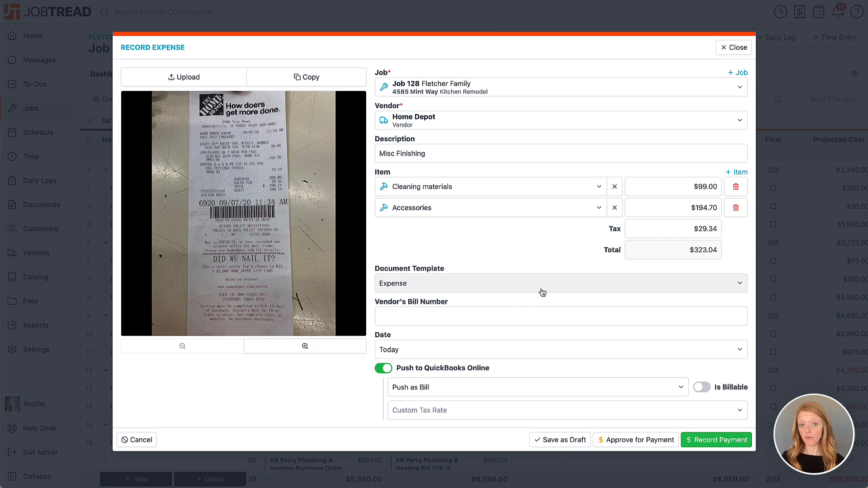
left_click(522, 315)
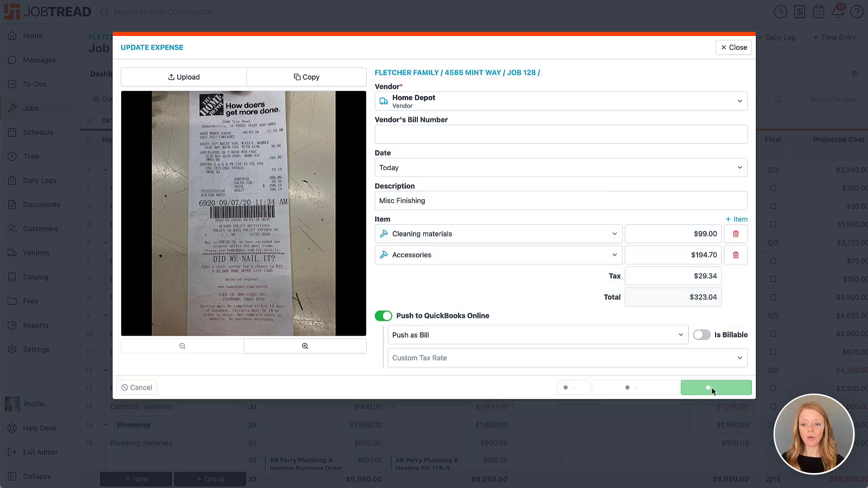
Pay the full $323.04 by card with ref 45623, then view the Cleaning materials bills in the budget
left_click(713, 388)
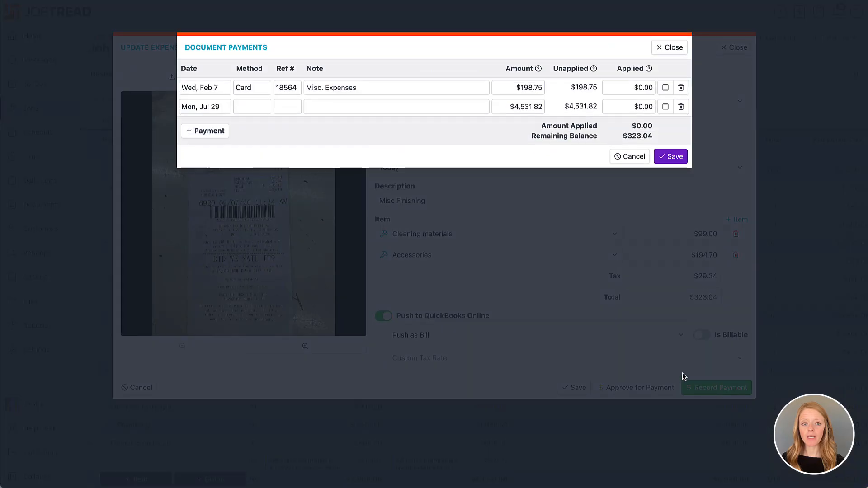
left_click(221, 131)
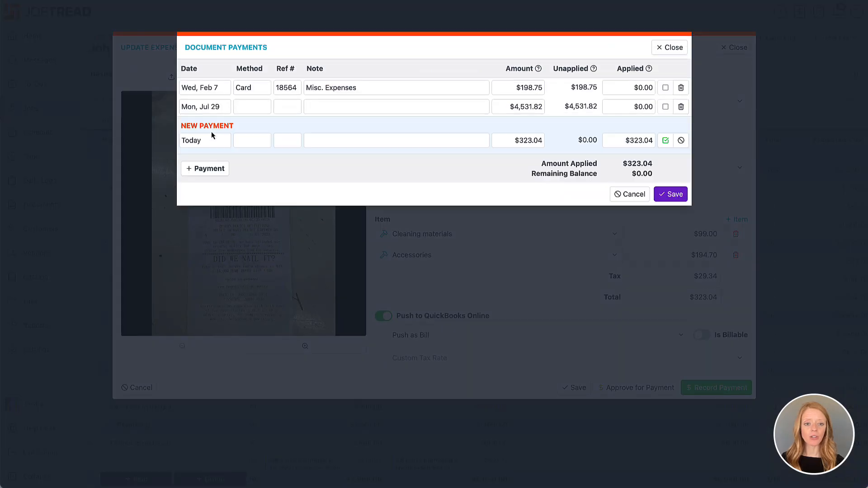
left_click(249, 137)
left_click(256, 154)
type("45623")
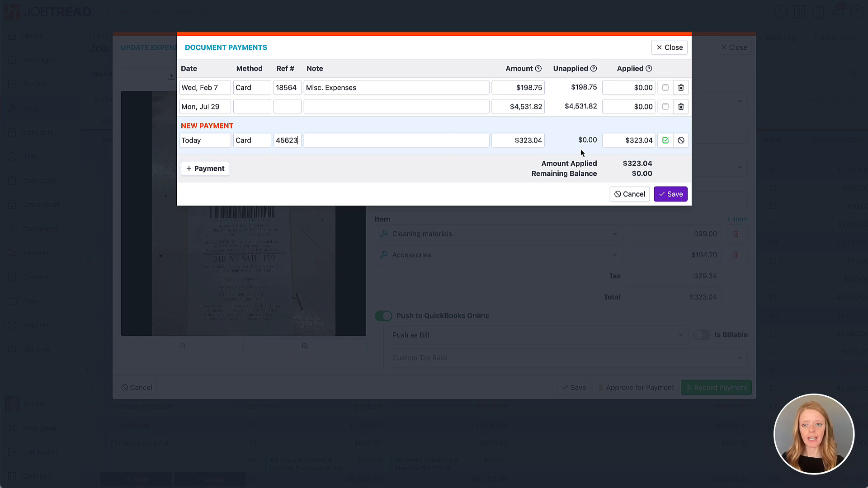
left_click(669, 195)
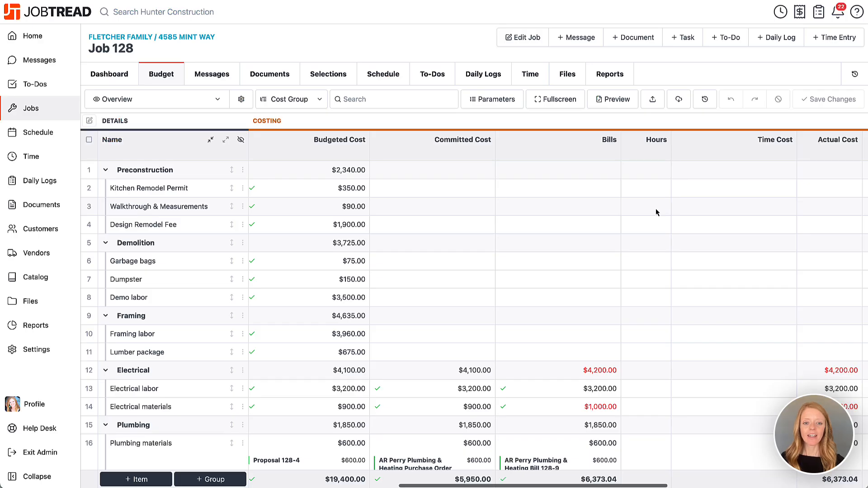
scroll(655, 207, "down", 6)
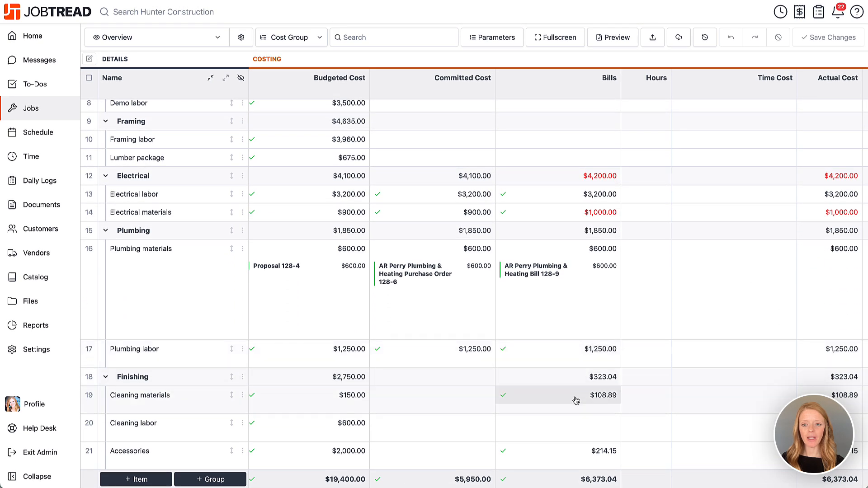
left_click(571, 397)
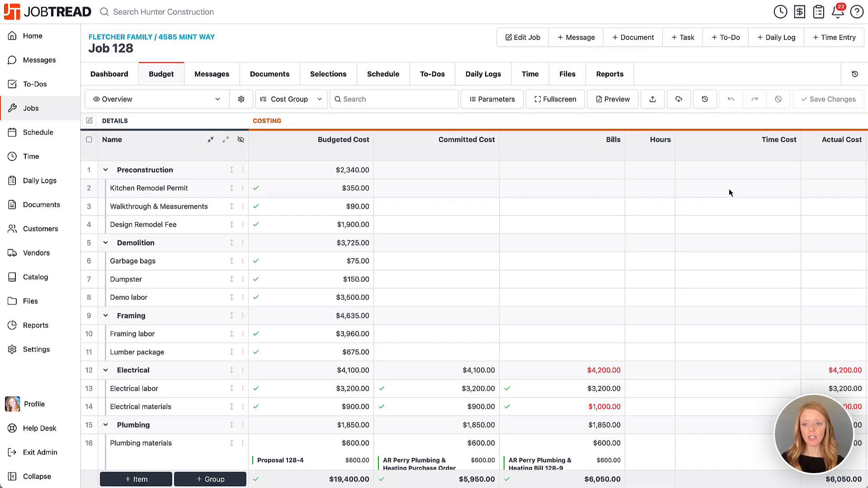
Tick Final for Plumbing materials (row 16) and Plumbing labor (row 17), then save the budget
scroll(728, 189, "right", 2)
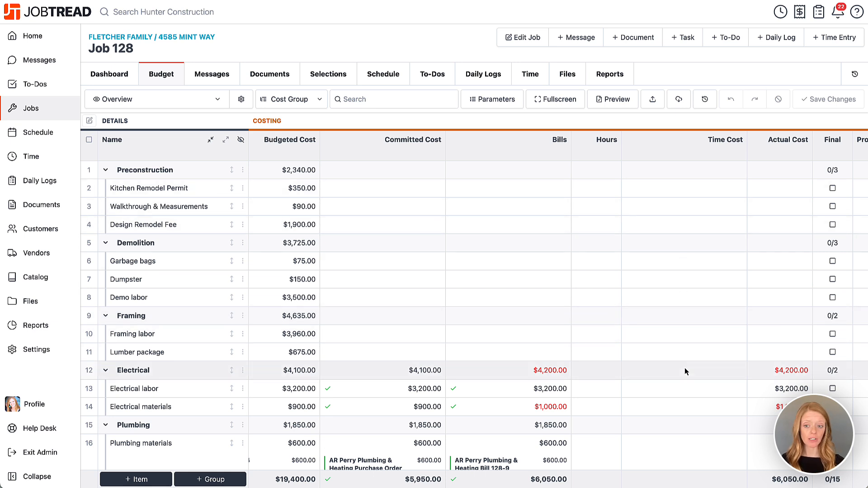
scroll(685, 370, "right", 5)
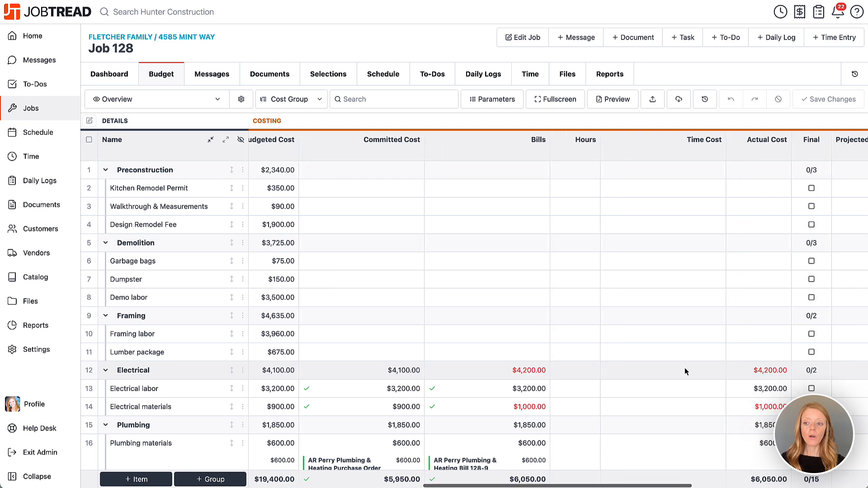
scroll(690, 369, "down", 1)
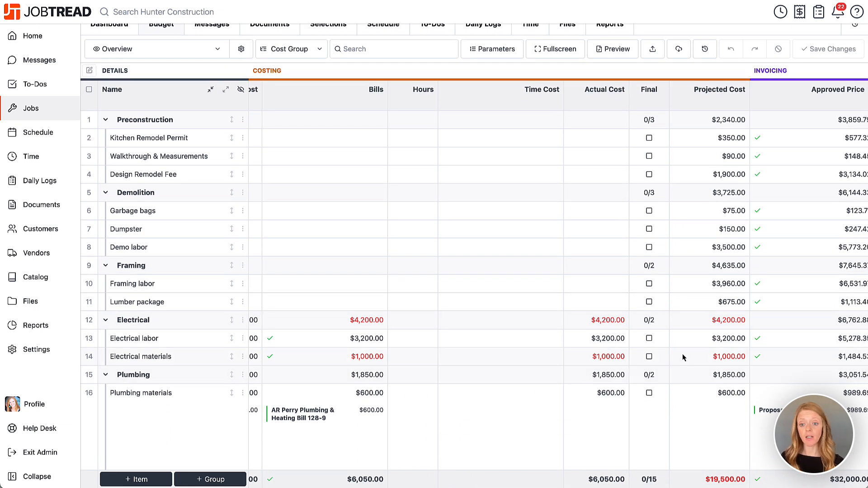
scroll(650, 391, "down", 3)
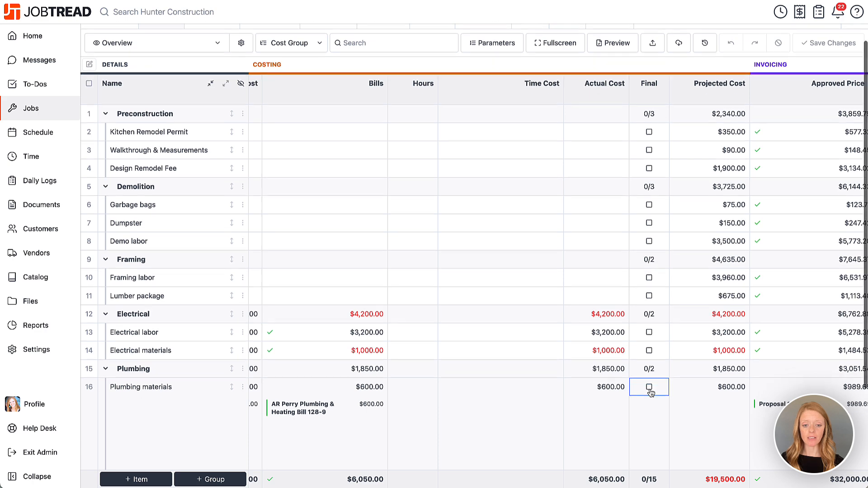
left_click(649, 297)
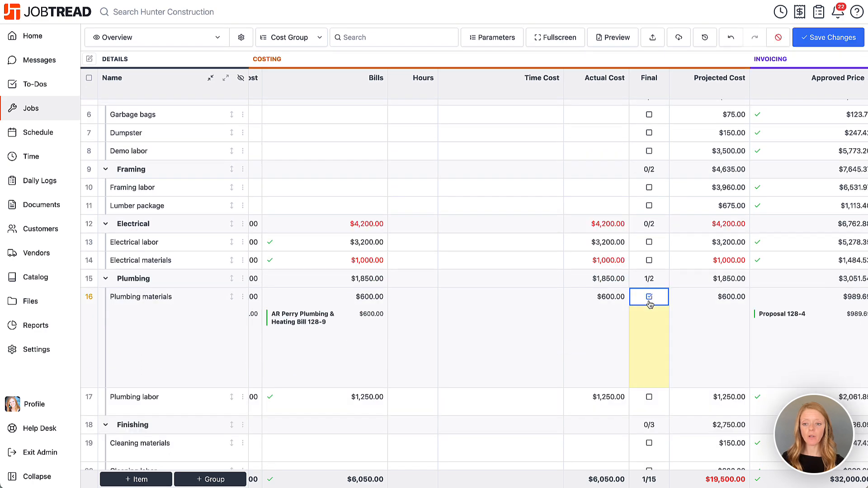
scroll(648, 397, "down", 1)
left_click(650, 369)
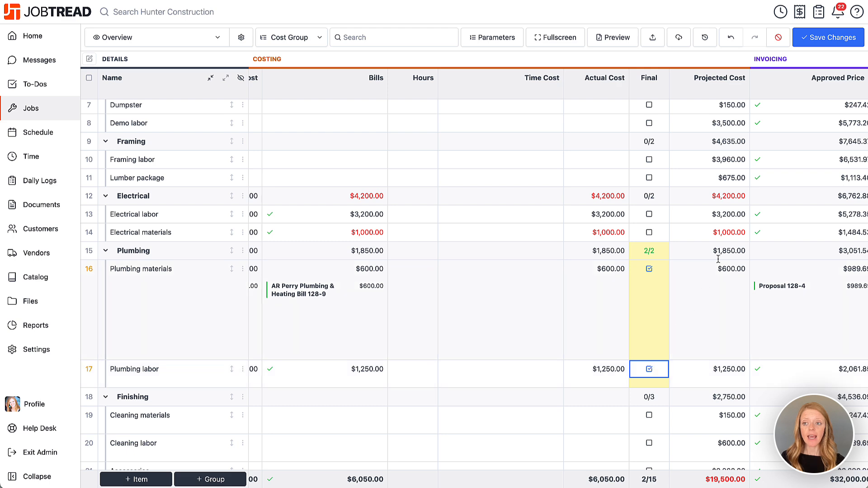
left_click(829, 37)
scroll(761, 292, "right", 8)
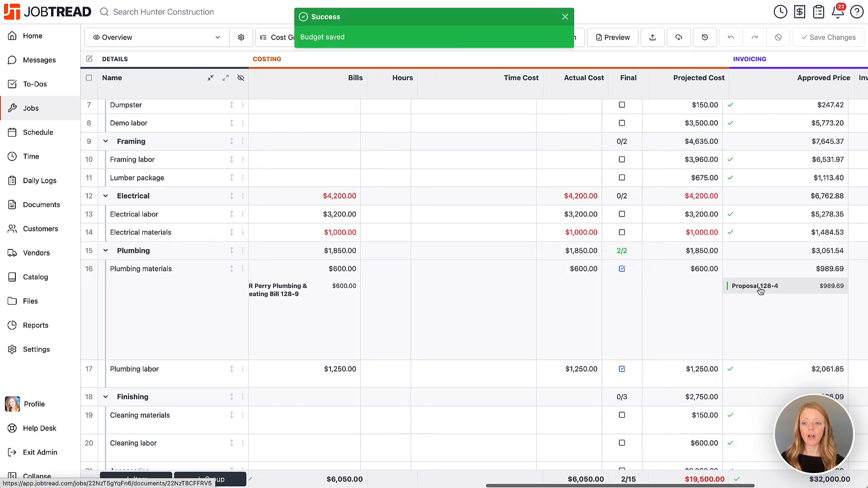